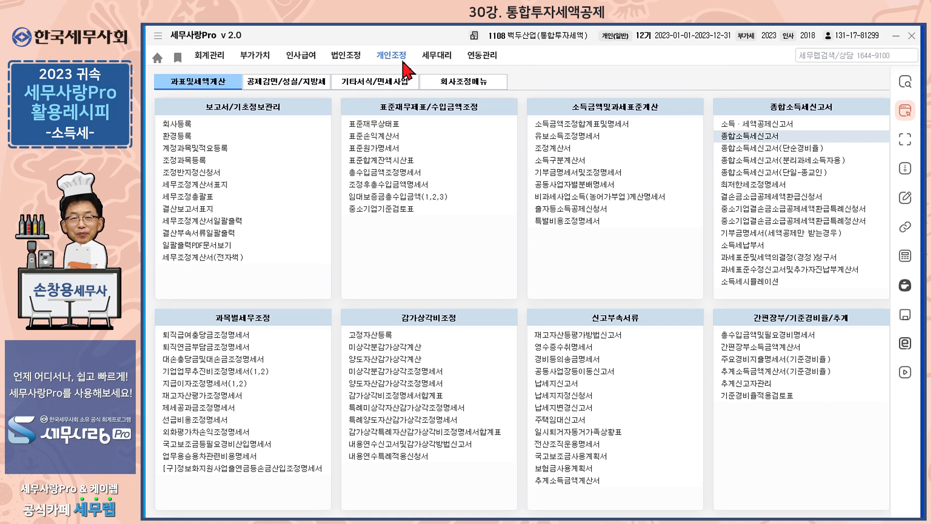
# - Open the investment asset statement (투자자산명세서) and set the first row's asset type to 13, 통합투자세액공제-일반
pyautogui.click(289, 92)
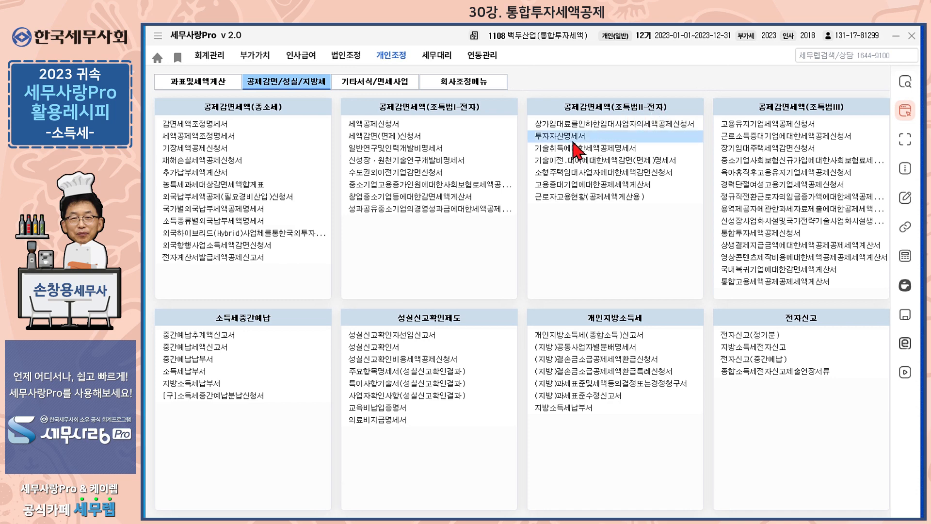
pyautogui.click(573, 140)
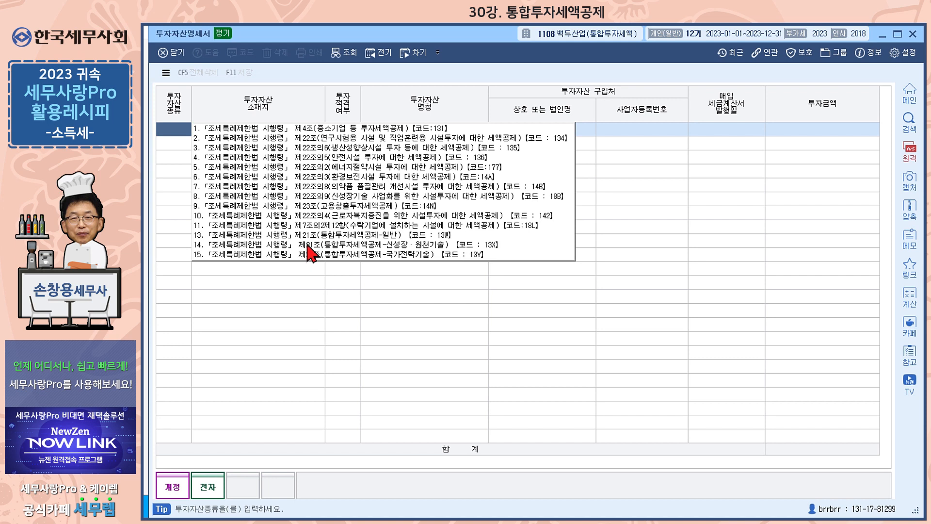
pyautogui.click(239, 235)
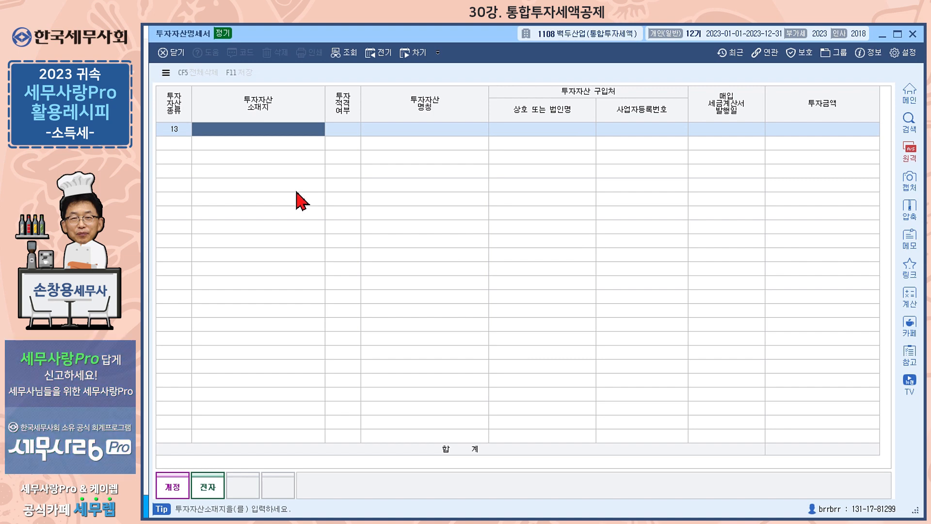
# - Enter 경기도 부천시 as the first asset's location and set its investment eligibility to 여
pyautogui.click(285, 127)
pyautogui.write('경기')
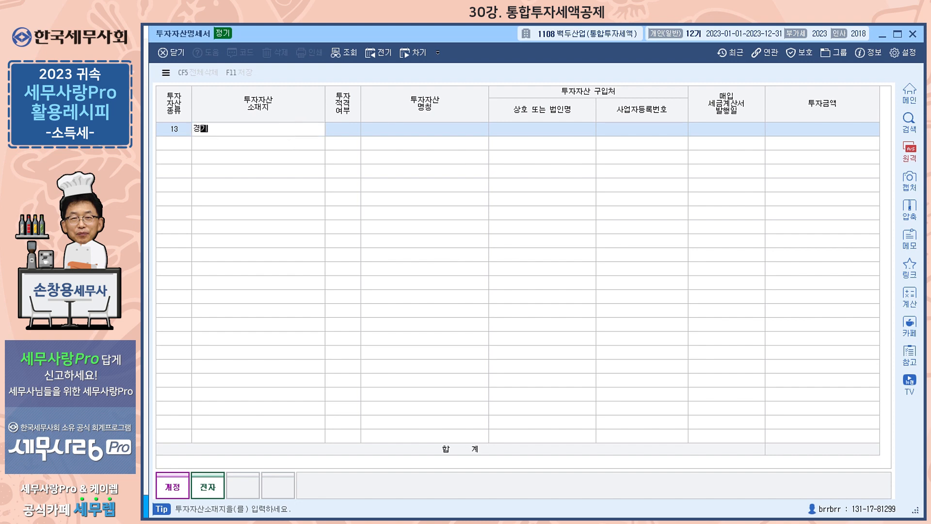
pyautogui.write('도')
pyautogui.write('부천시')
pyautogui.press('Return')
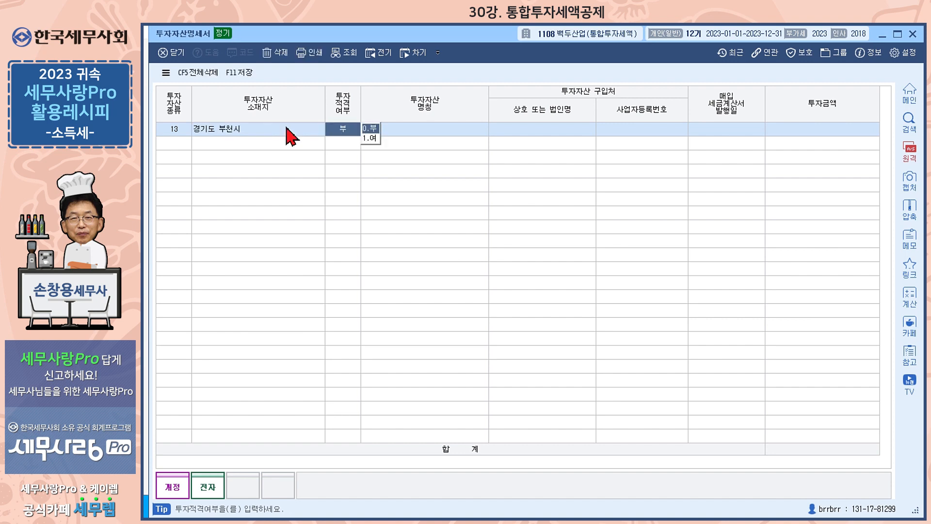
pyautogui.press('1')
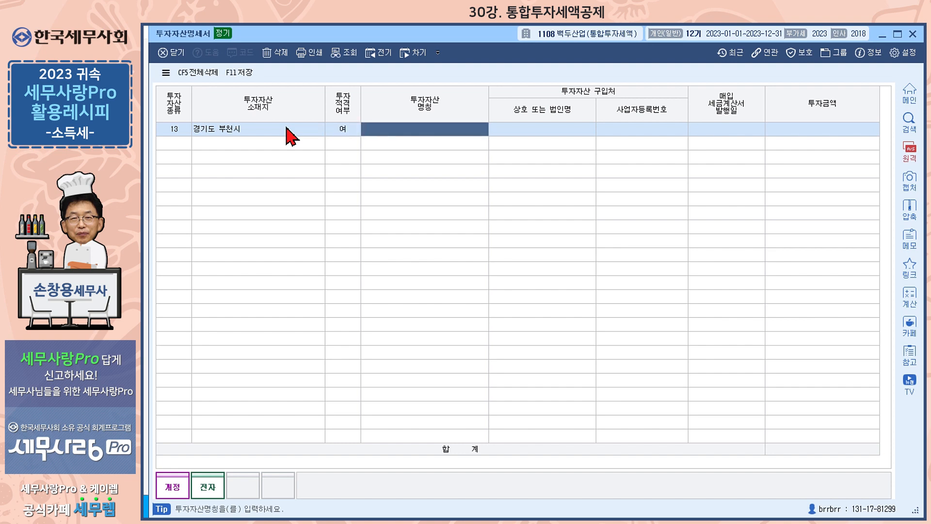
# - Name the first asset 기계장치(A) and choose 열매 from the business partner list as its supplier
pyautogui.write('기계장')
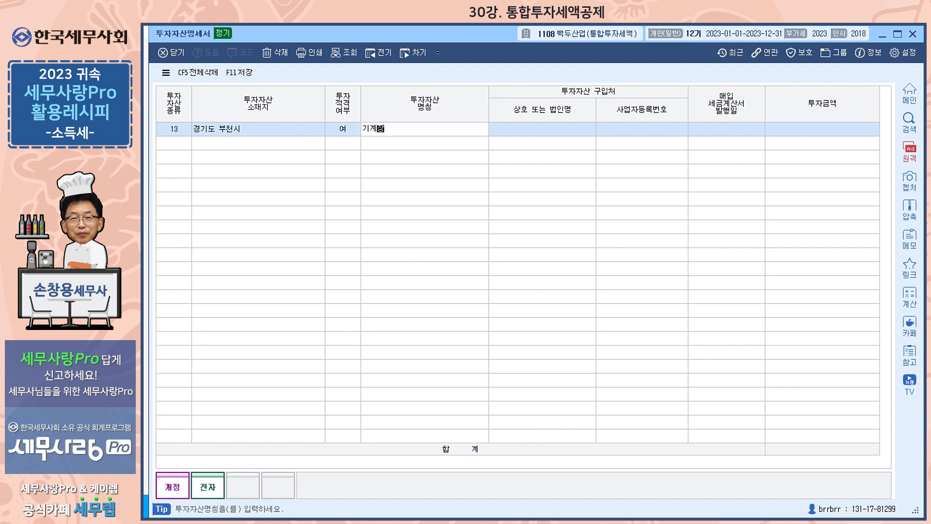
pyautogui.write('ㅊㅣ(')
pyautogui.write('A)')
pyautogui.press('Return')
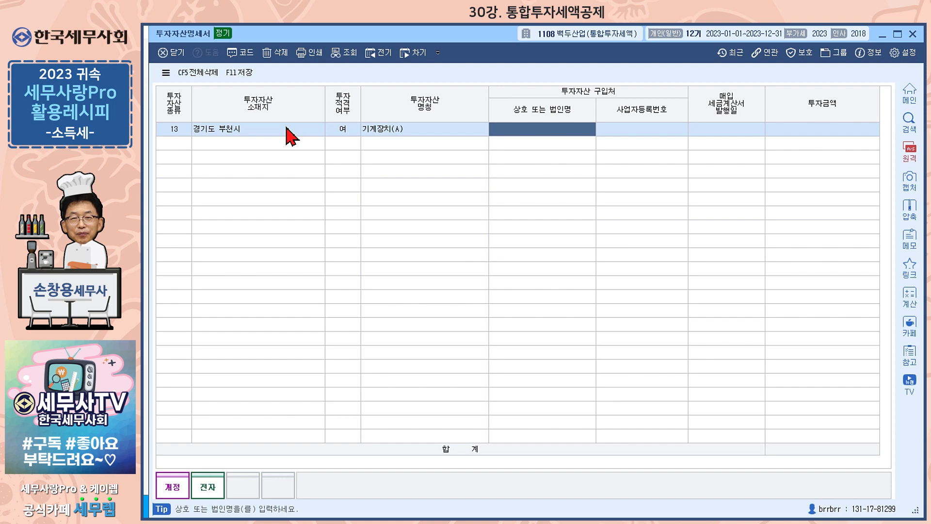
pyautogui.press('F2')
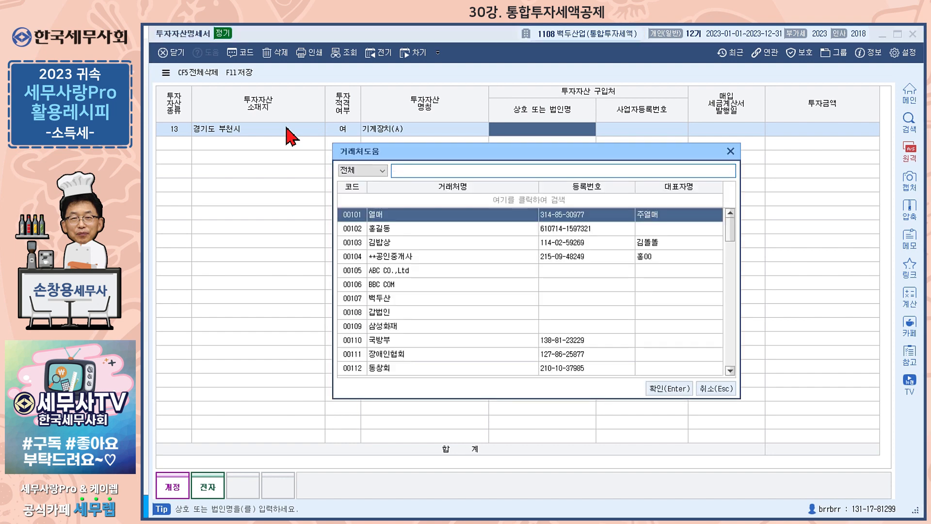
pyautogui.press('Return')
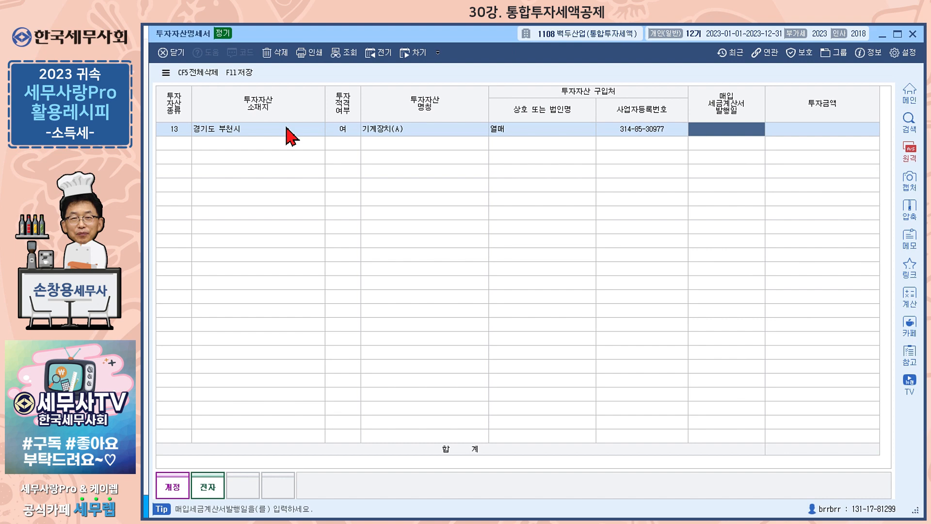
# - Enter the first asset's purchase tax invoice date 2023-05-06 and investment amount 100,000,000
pyautogui.write('2023-')
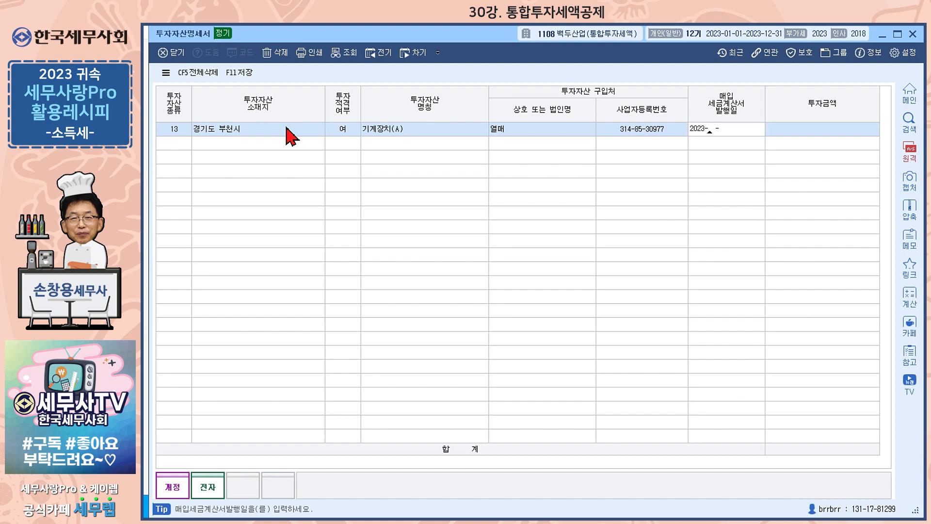
pyautogui.write('05-06')
pyautogui.press('Return')
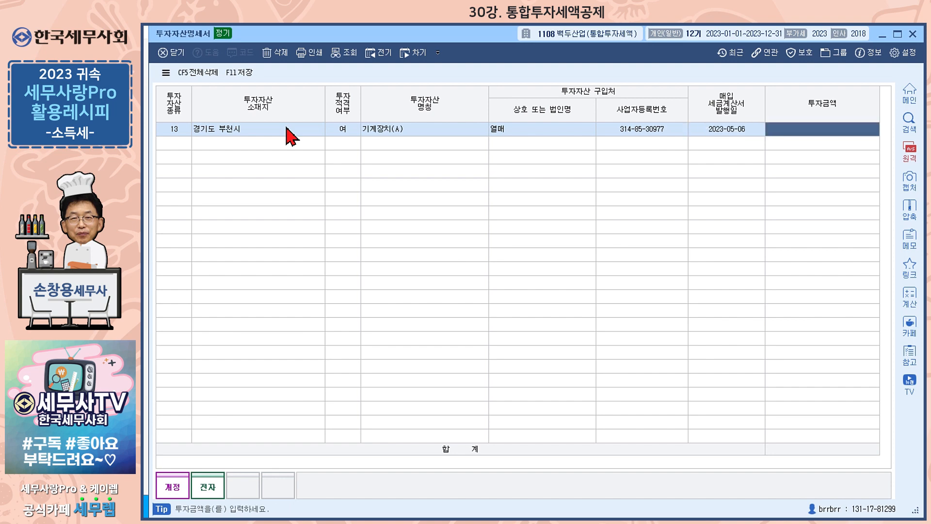
pyautogui.write('100000000')
pyautogui.press('Return')
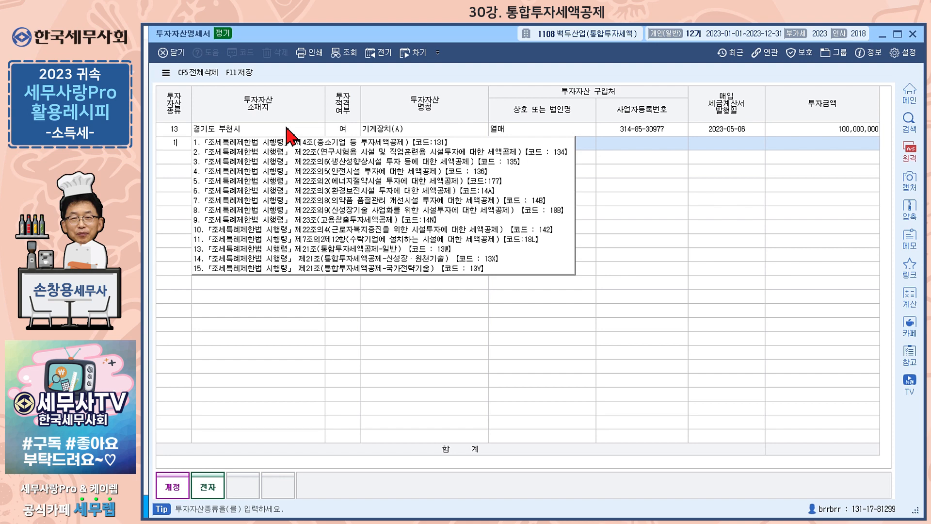
# - Start a second asset row with type 13, location 경기도 부천시 and investment eligibility 여
pyautogui.write('13')
pyautogui.press('Return')
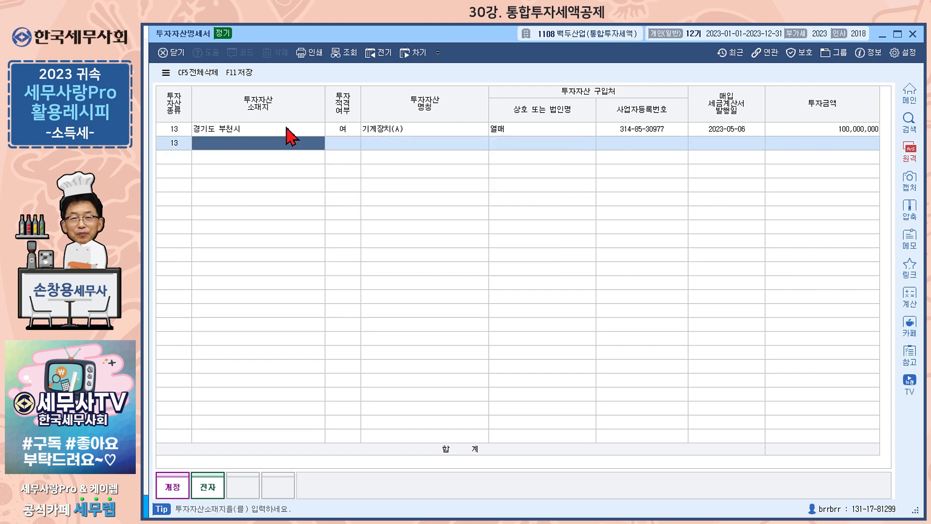
pyautogui.write('rud')
pyautogui.press('BackSpace')
pyautogui.press('BackSpace')
pyautogui.press('BackSpace')
pyautogui.write('경')
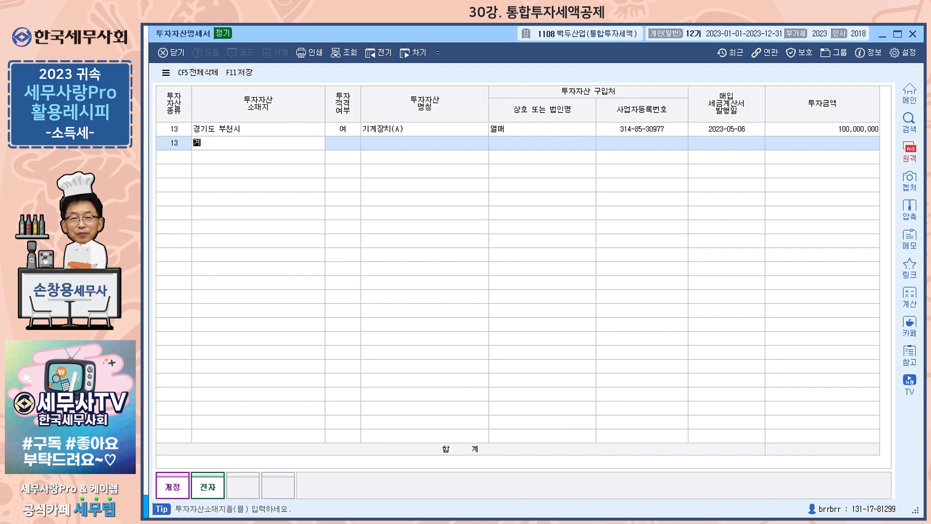
pyautogui.write('기도 부천시')
pyautogui.press('Return')
pyautogui.press('1')
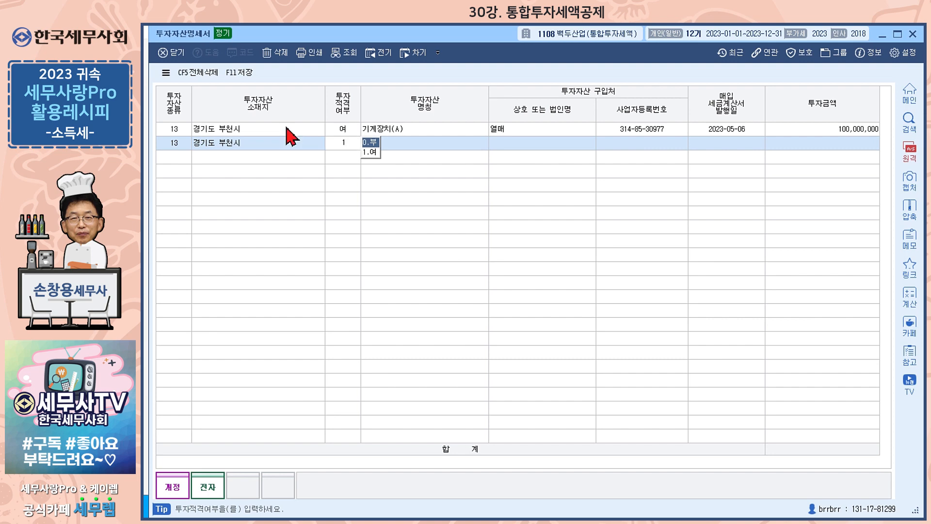
pyautogui.press('Return')
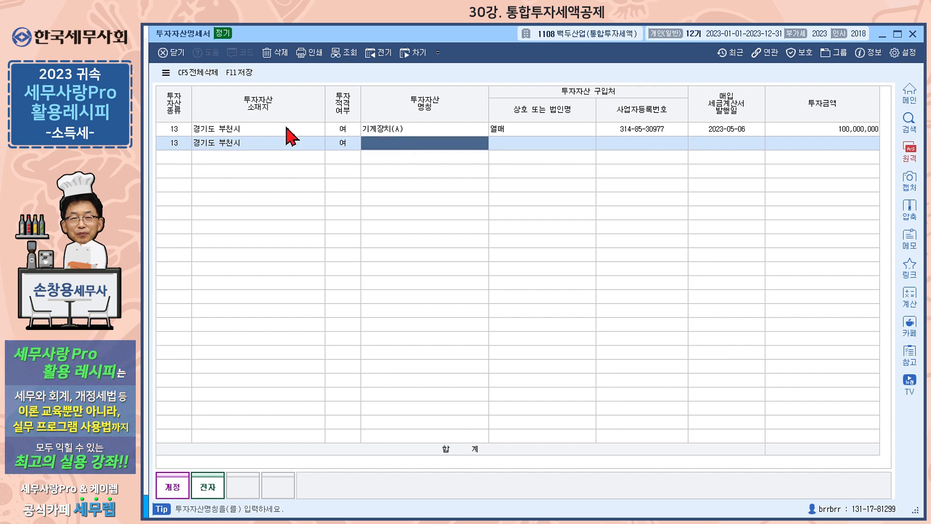
# - Name the second asset 기계장치(C) and choose 상양산업(주) from the business partner list as its supplier
pyautogui.write('기계장치(C)')
pyautogui.press('Return')
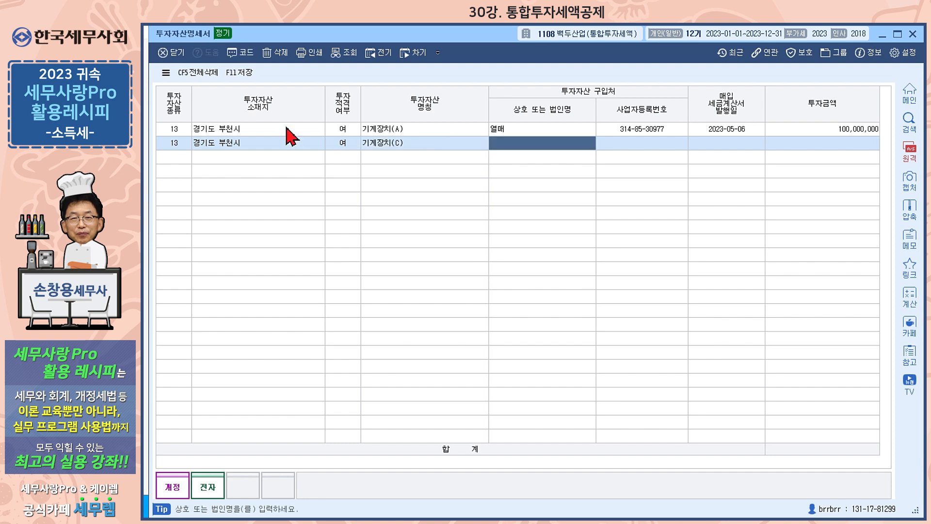
pyautogui.press('F2')
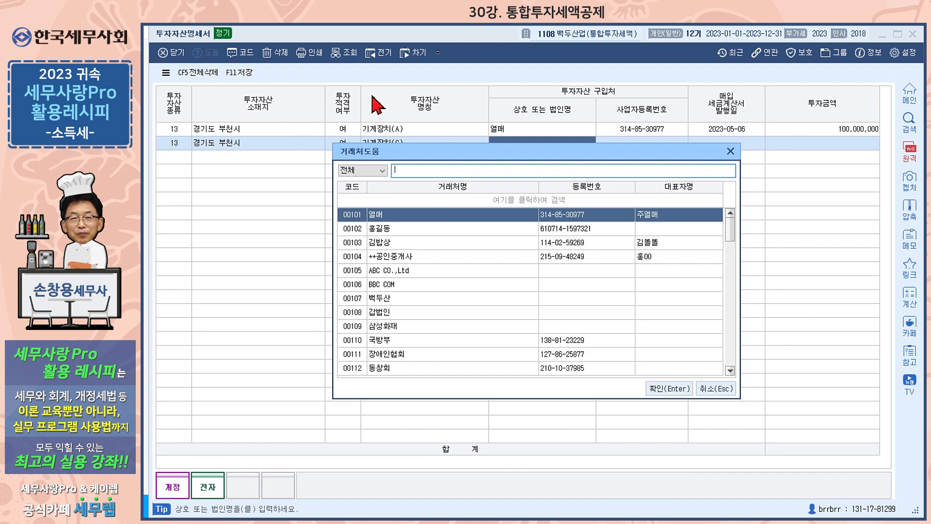
pyautogui.scroll(-3, 427, 262)
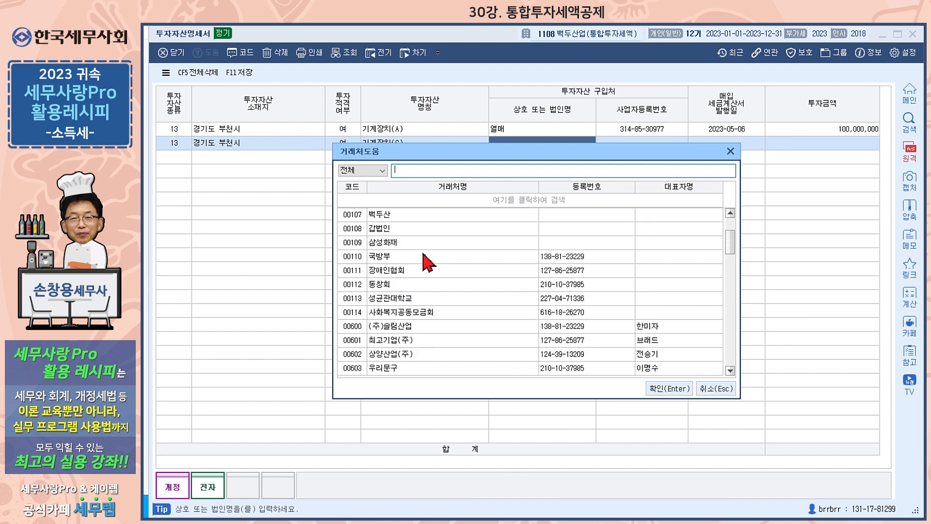
pyautogui.click(403, 314)
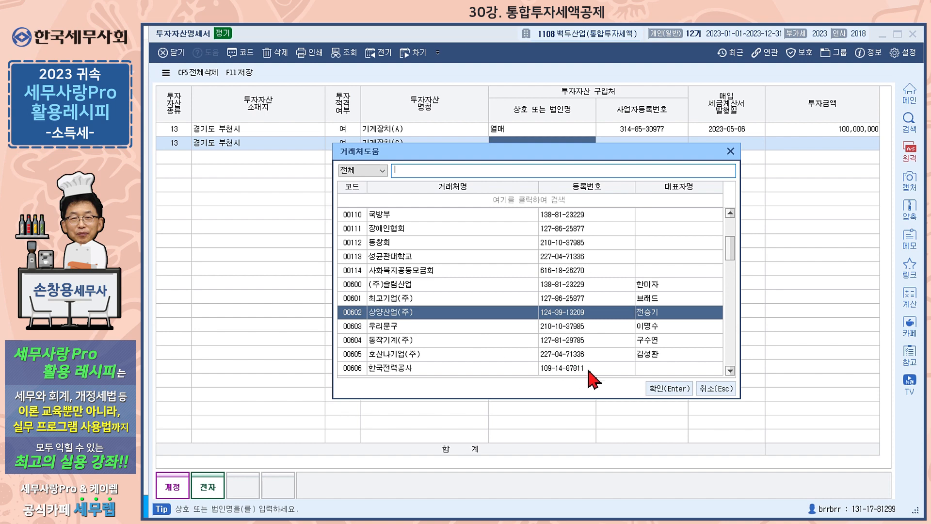
pyautogui.click(670, 388)
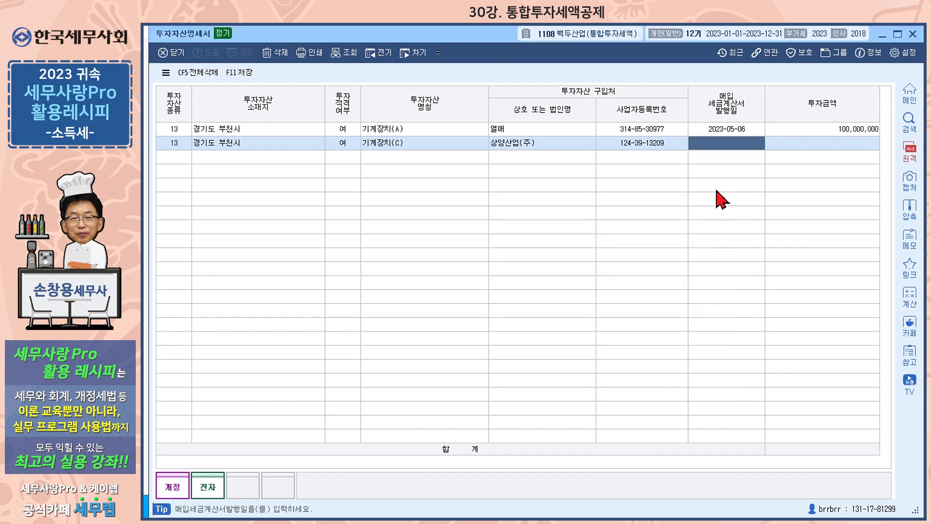
# - Enter the second asset's purchase tax invoice date 2023-05-15 and investment amount 60,000,000
pyautogui.write('2023-0')
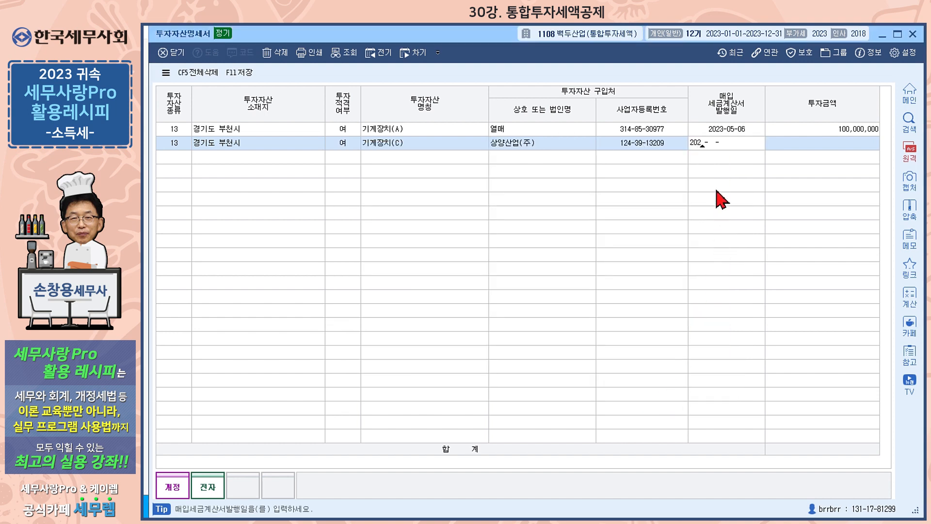
pyautogui.write('5-15')
pyautogui.press('Return')
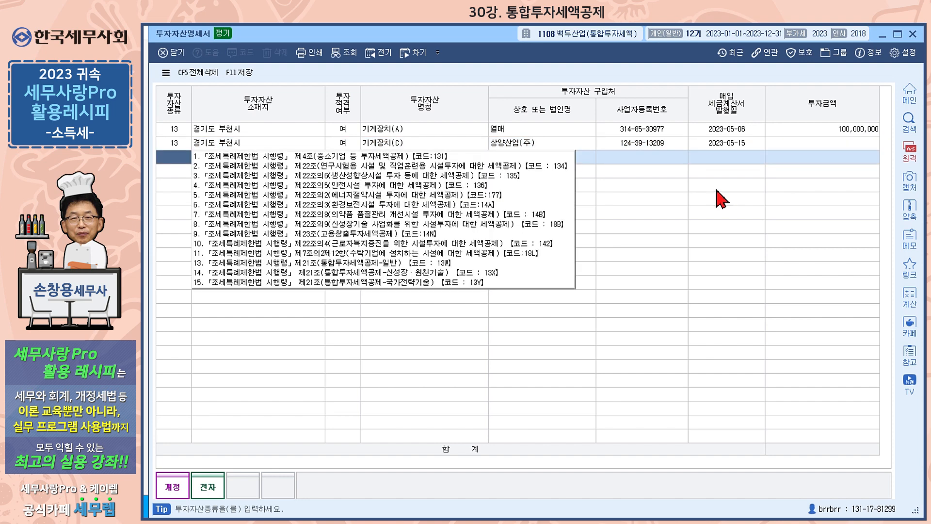
pyautogui.click(826, 147)
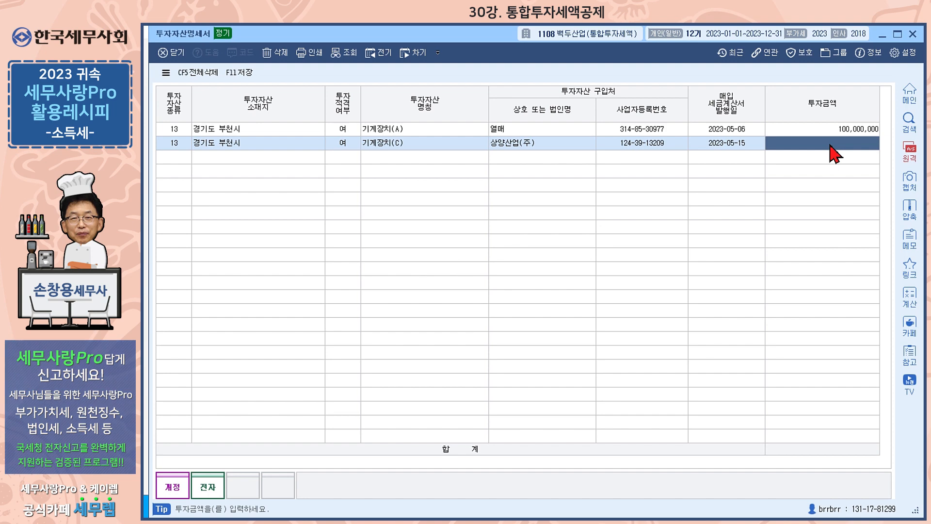
pyautogui.write('60,000,000')
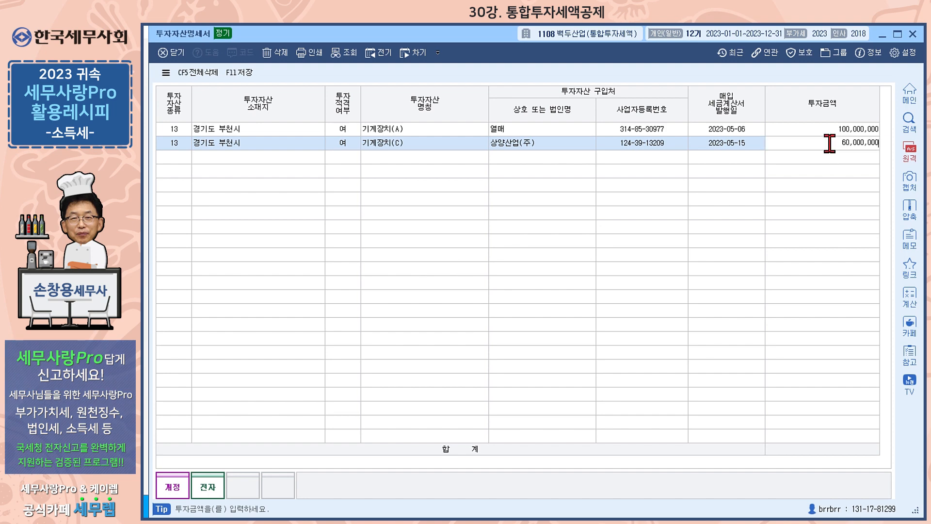
pyautogui.press('Return')
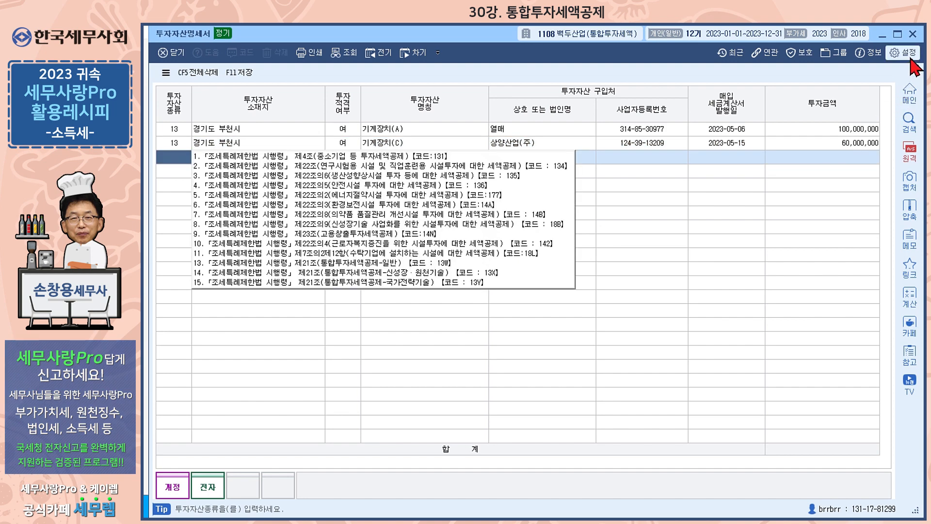
# - Close the asset statement and open the credit amount calculation (공제금액계산) of the integrated investment tax credit application (통합투자세액공제신청서)
pyautogui.click(913, 34)
pyautogui.click(486, 313)
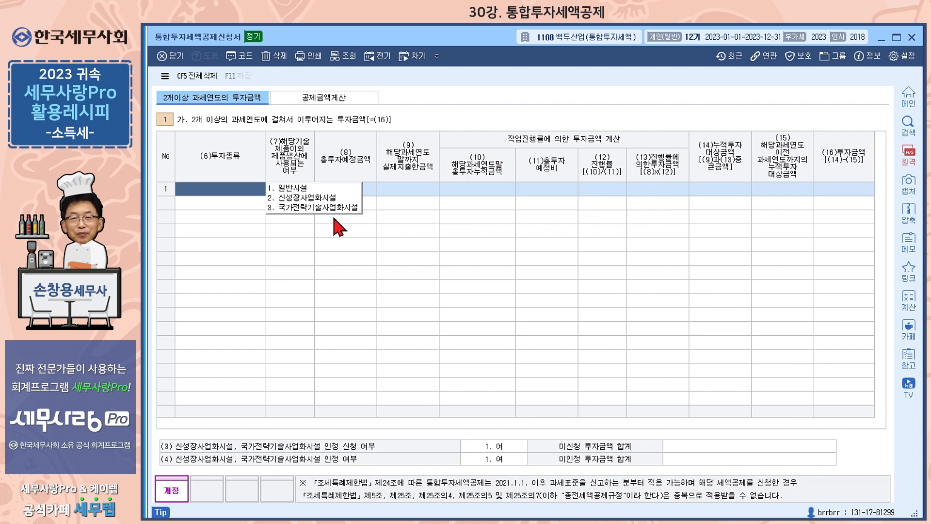
pyautogui.click(333, 108)
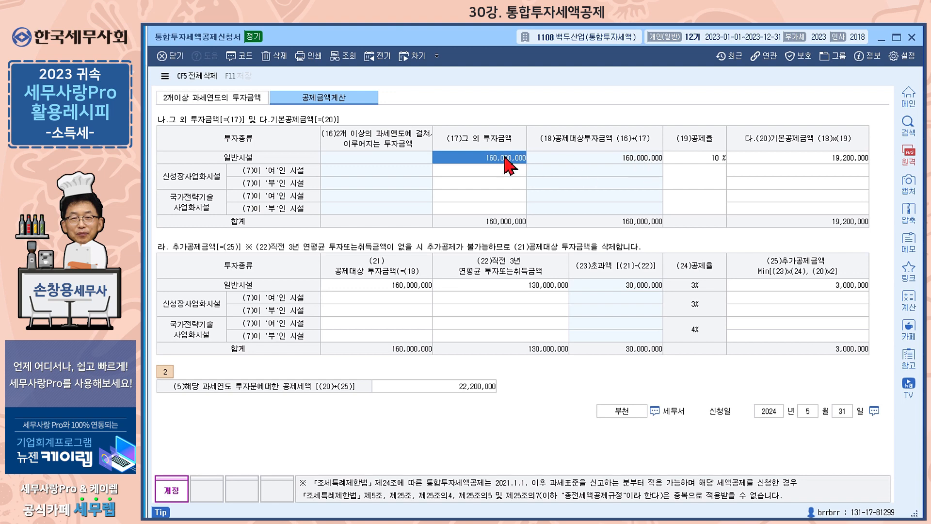
# - For general facilities (일반시설), enter 160,000,000 as the other investment amount (17) and select a 10% credit rate (19)
pyautogui.write('16')
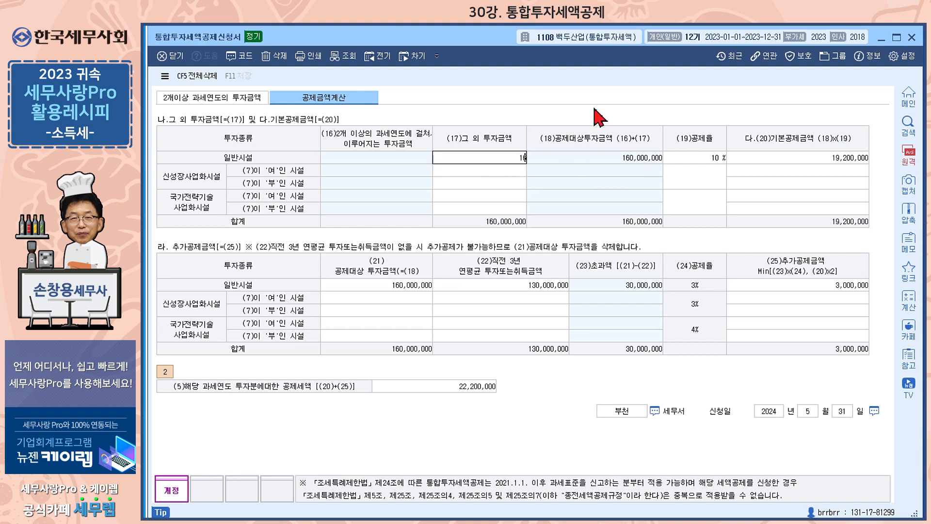
pyautogui.press('Return')
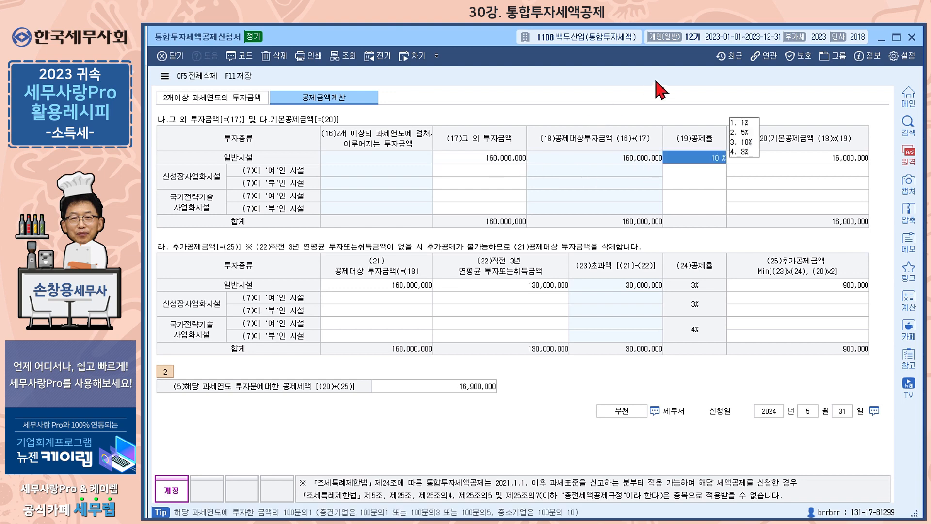
pyautogui.click(743, 142)
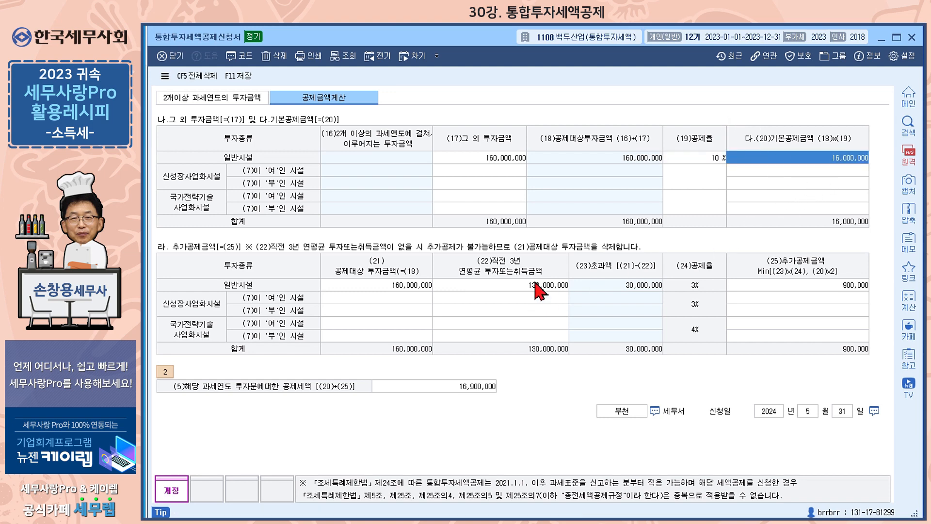
# - Review and confirm the general facilities' prior three-year average investment calculation (22), then save and close the application
pyautogui.moveTo(697, 175)
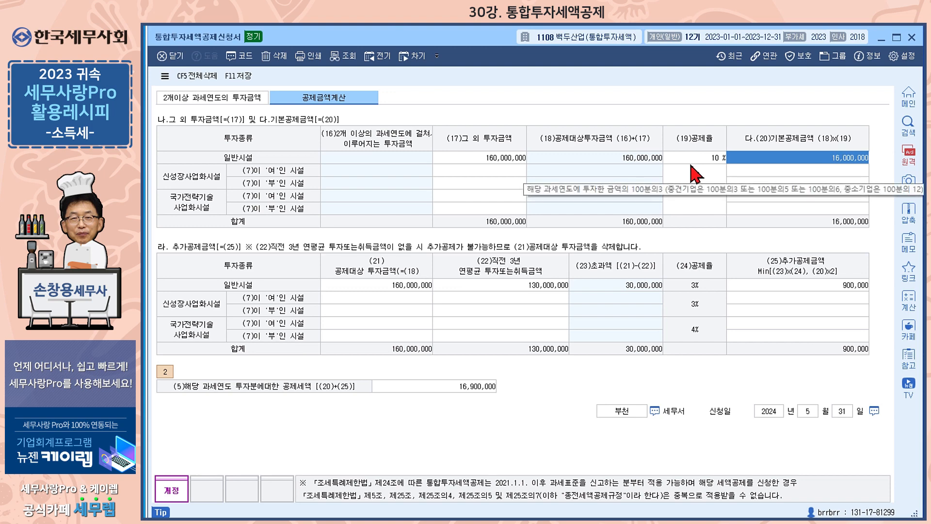
pyautogui.click(380, 286)
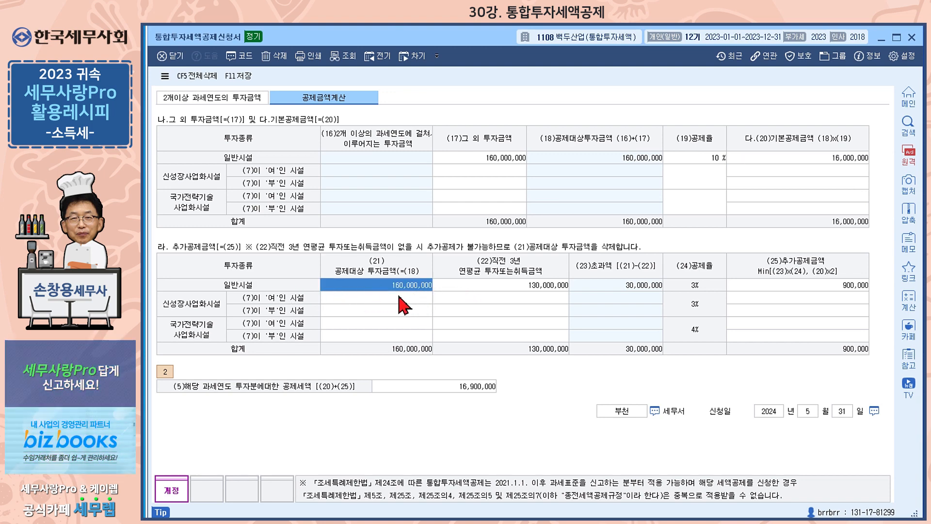
pyautogui.click(497, 288)
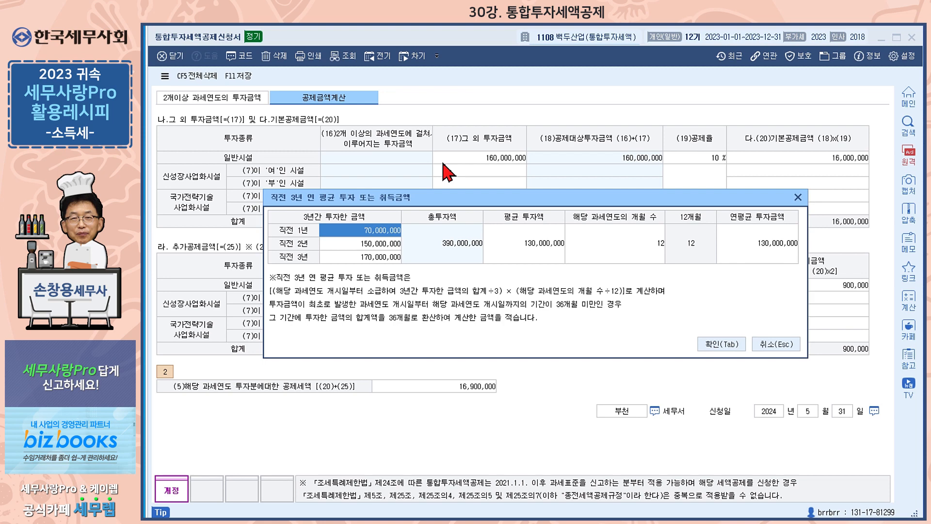
pyautogui.click(534, 254)
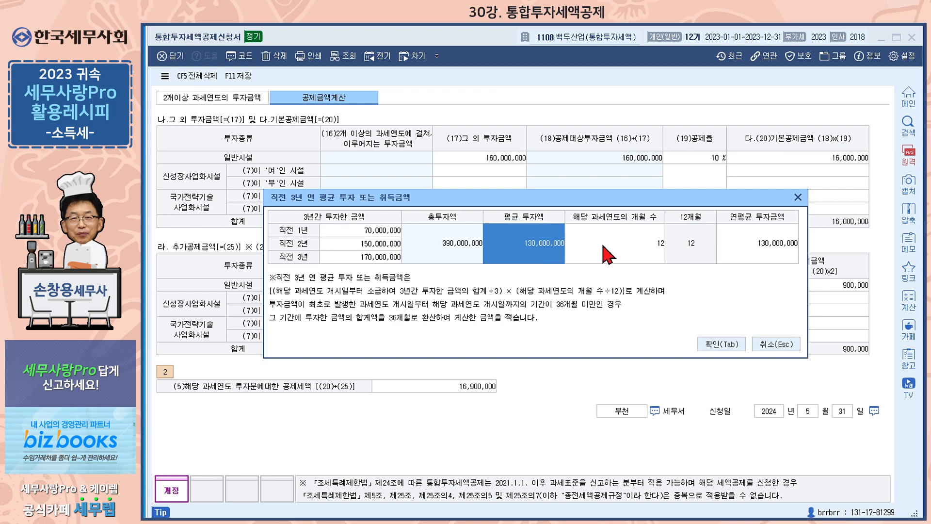
pyautogui.click(619, 249)
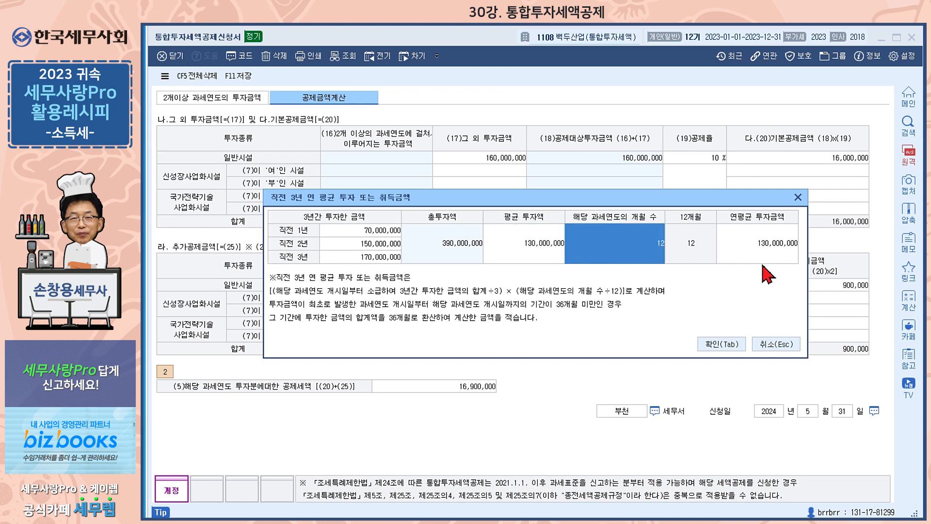
pyautogui.click(731, 345)
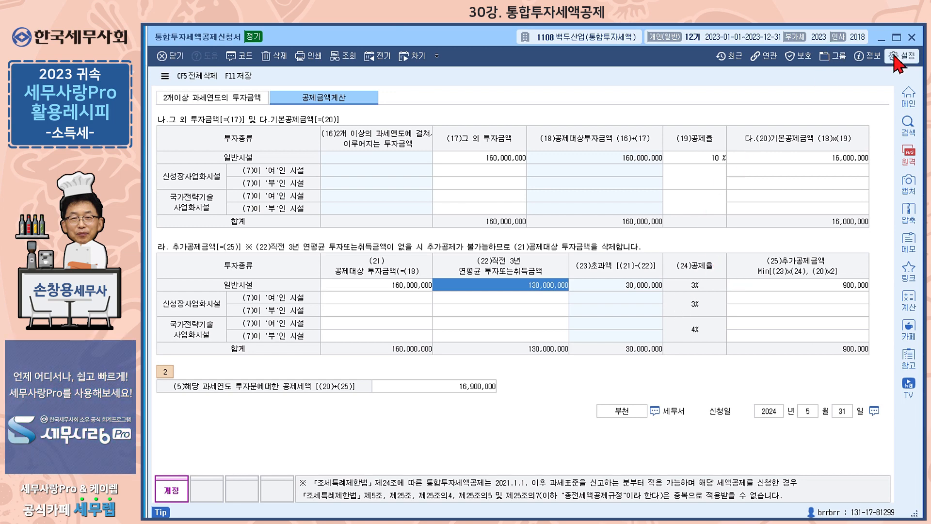
pyautogui.click(912, 36)
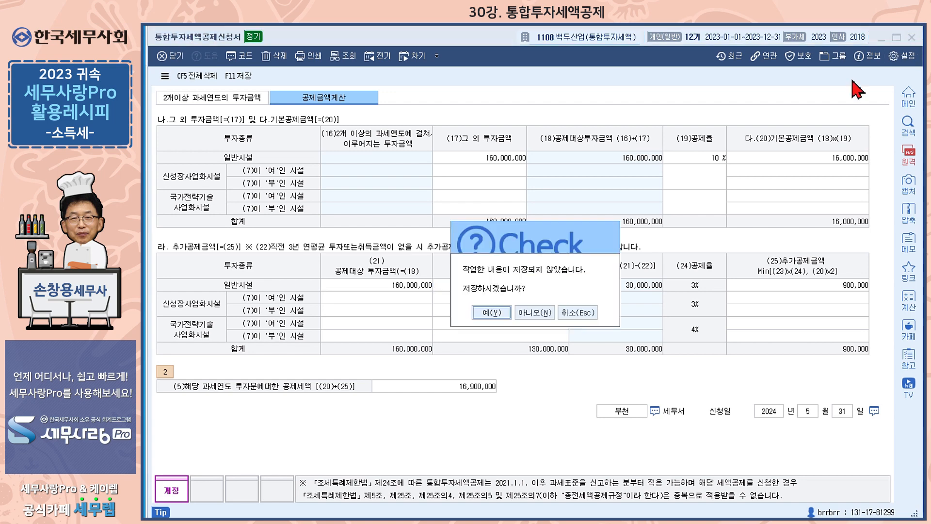
pyautogui.click(487, 313)
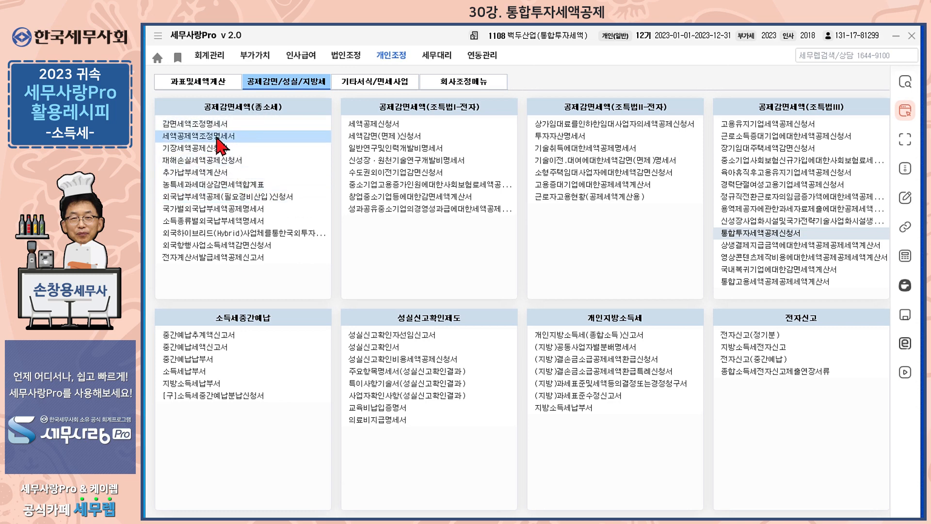
# - Open the tax credit adjustment statement (세액공제액조정명세서) and load the credit data from the individual forms
pyautogui.click(217, 138)
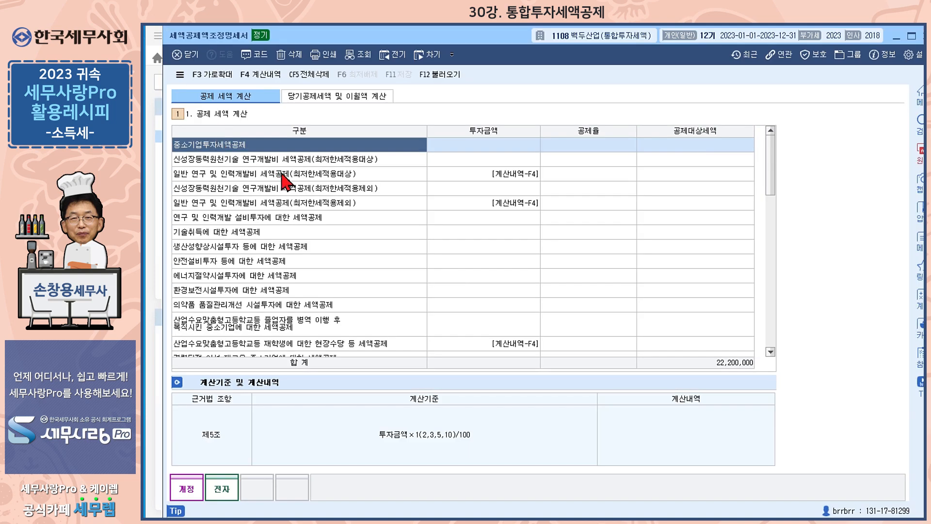
pyautogui.click(431, 75)
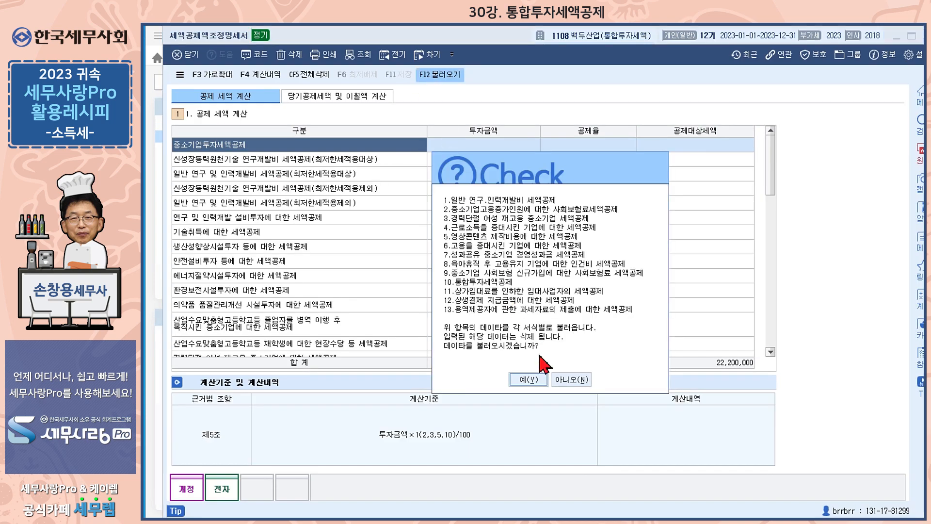
pyautogui.click(528, 380)
# - Check the calculation details of the general integrated investment tax credit (통합투자 세액공제(일반)) in the credit calculation list
pyautogui.scroll(-5, 578, 310)
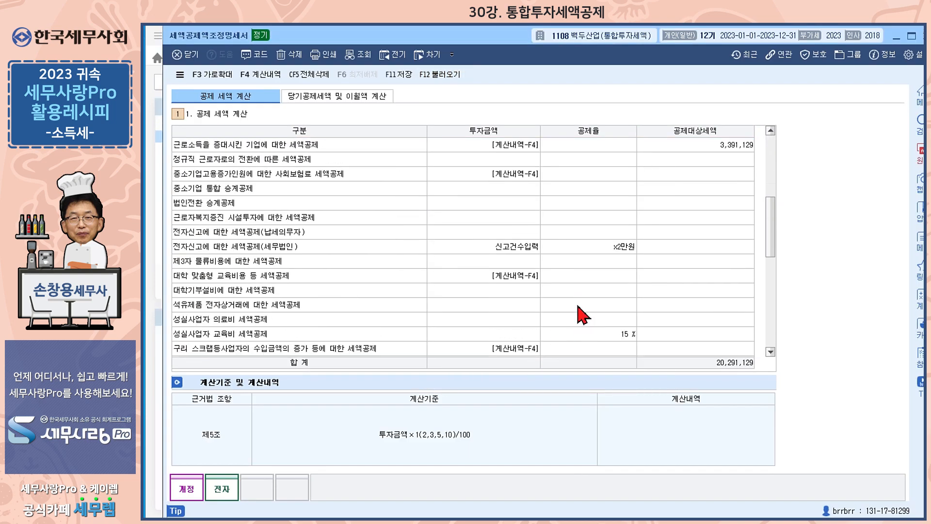
pyautogui.scroll(-2, 582, 316)
pyautogui.scroll(-5, 582, 315)
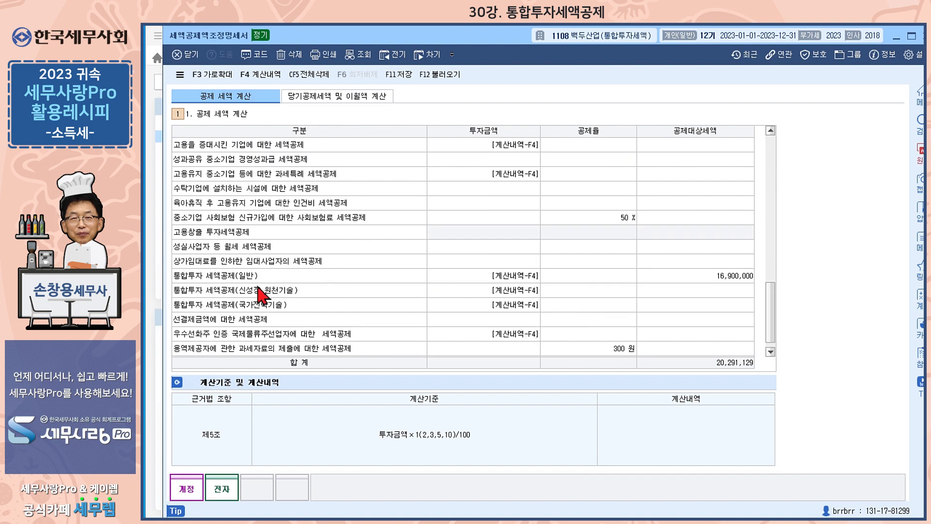
pyautogui.click(516, 278)
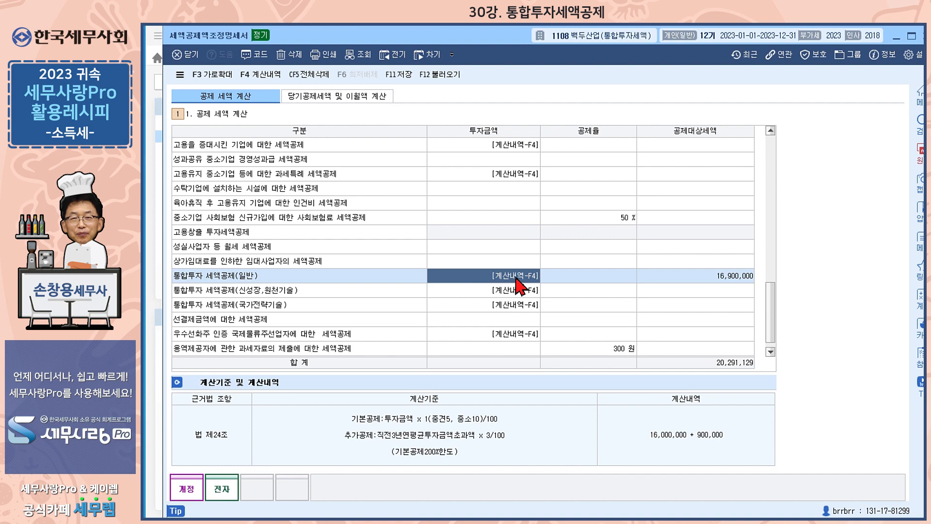
pyautogui.doubleClick(516, 279)
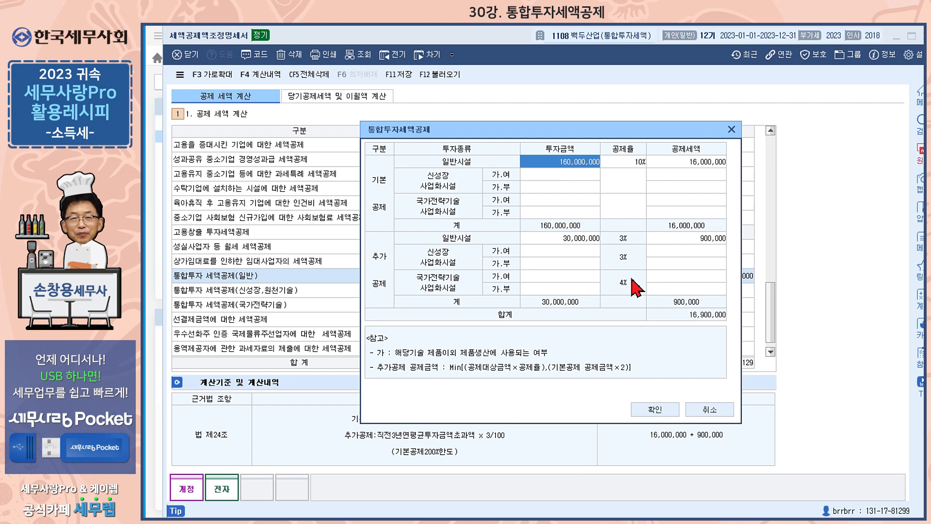
pyautogui.click(669, 410)
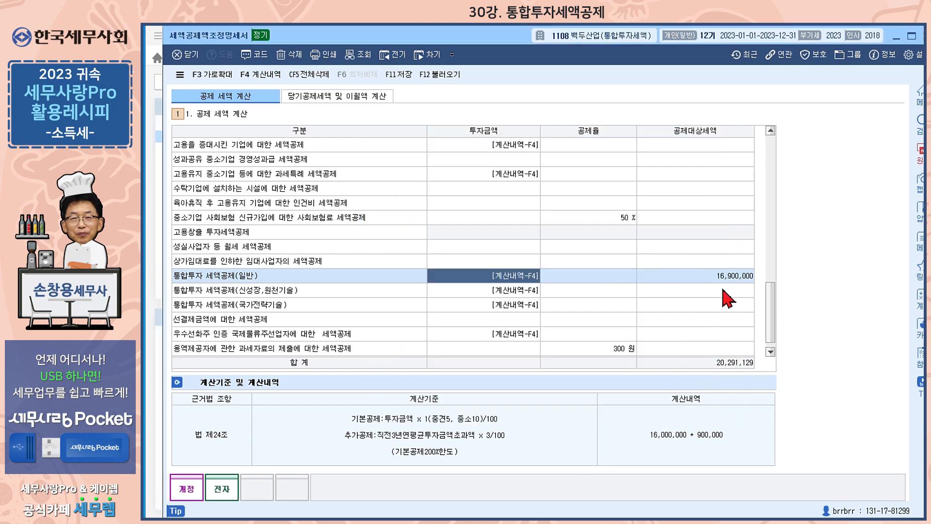
# - Reload the current-year credits and prior-year carryovers in the current credit and carryover calculation (당기공제세액 및 이월액 계산)
pyautogui.click(339, 96)
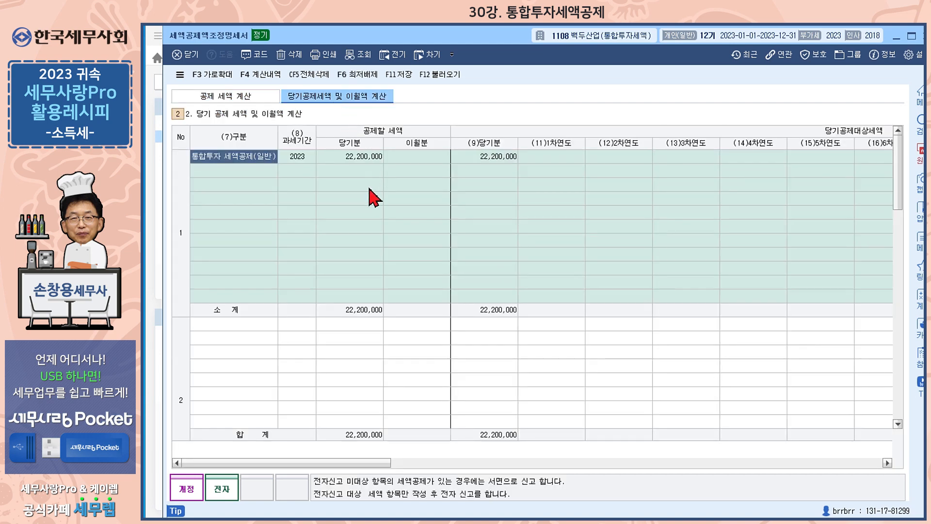
pyautogui.click(443, 75)
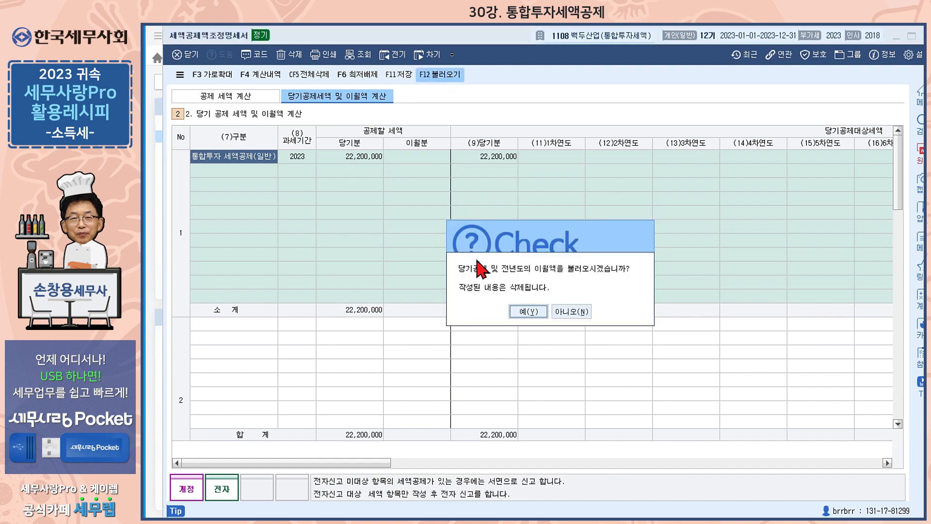
pyautogui.click(515, 309)
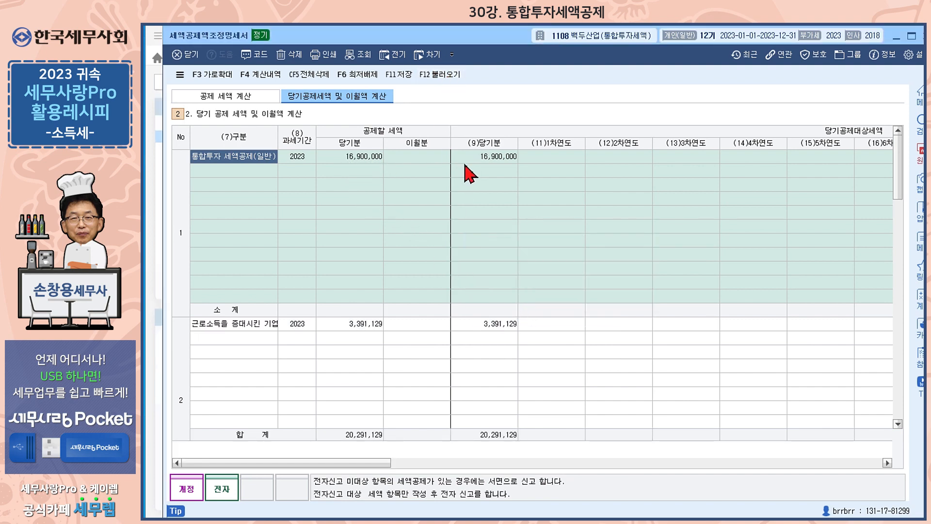
# - Delete the second credit group, for companies that increased earned income (근로소득을 증대시킨 기업), for all business years
pyautogui.click(247, 329)
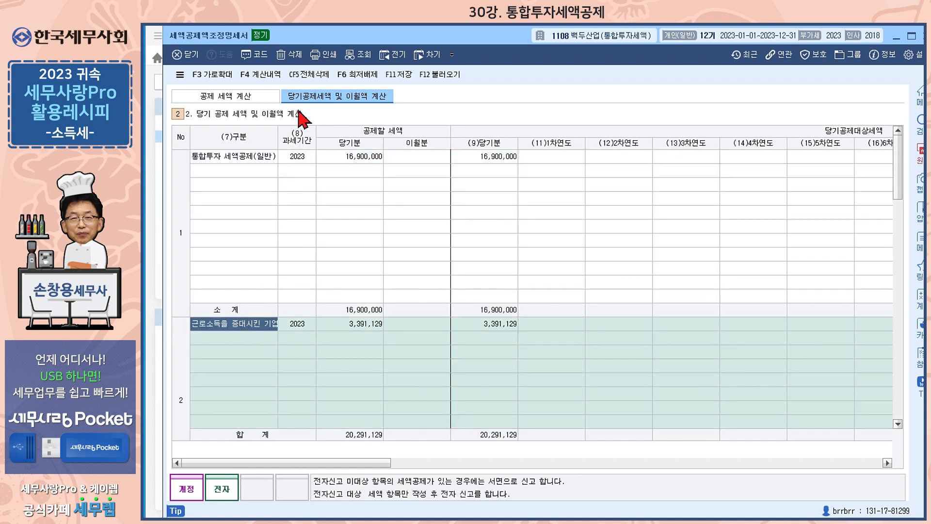
pyautogui.click(298, 61)
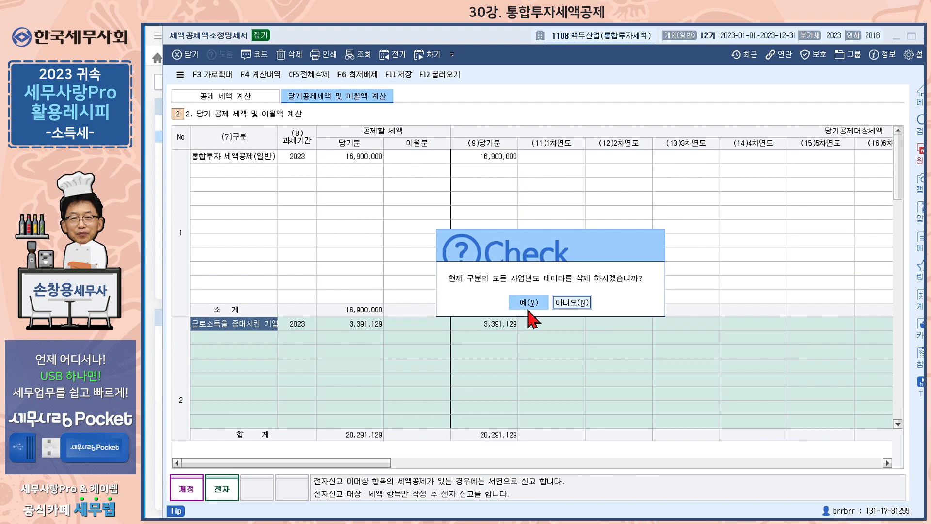
pyautogui.click(533, 301)
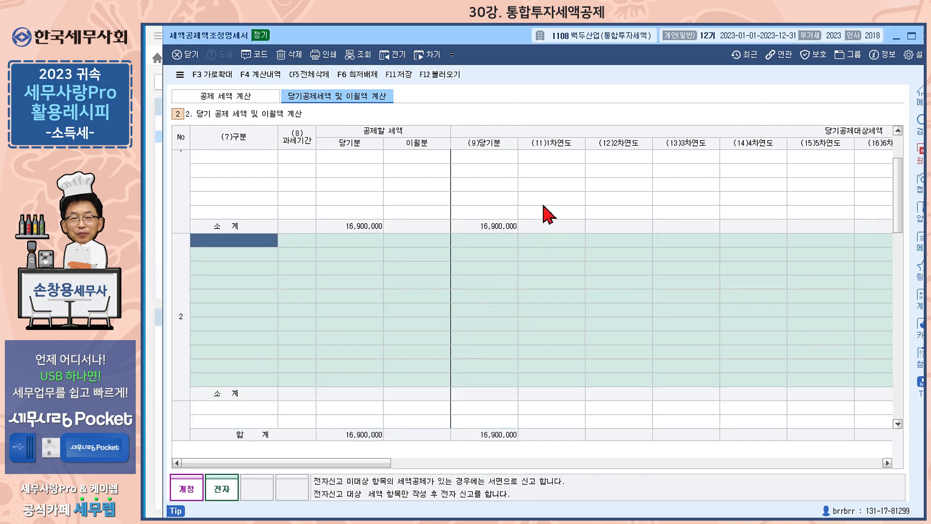
# - Advance through the 통합투자 세액공제(일반) row to the expired credit column (23), then save and close the adjustment statement
pyautogui.click(488, 157)
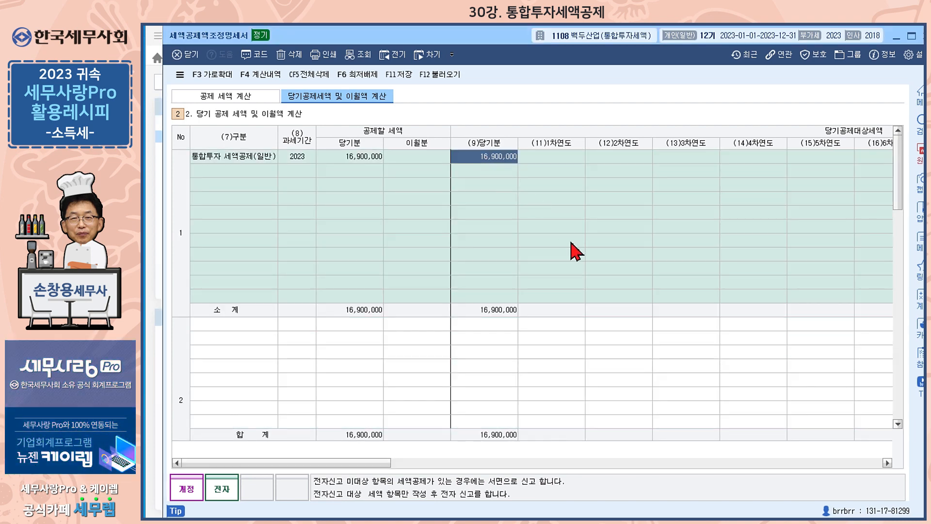
pyautogui.press('Return')
pyautogui.press('Return')
pyautogui.press('Return')
pyautogui.press('Return')
pyautogui.press('Return')
pyautogui.press('Return')
pyautogui.press('Return')
pyautogui.press('Return')
pyautogui.press('Return')
pyautogui.press('Return')
pyautogui.press('Return')
pyautogui.press('Return')
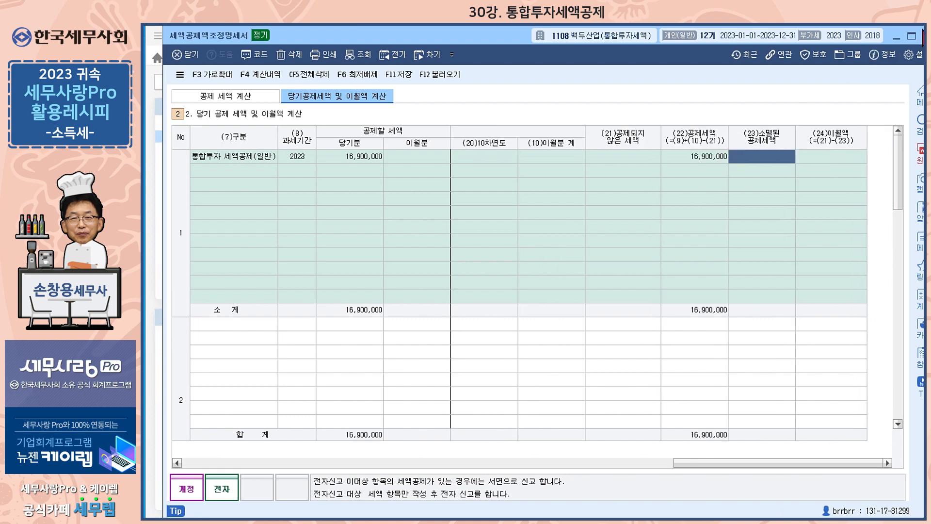
pyautogui.press('Escape')
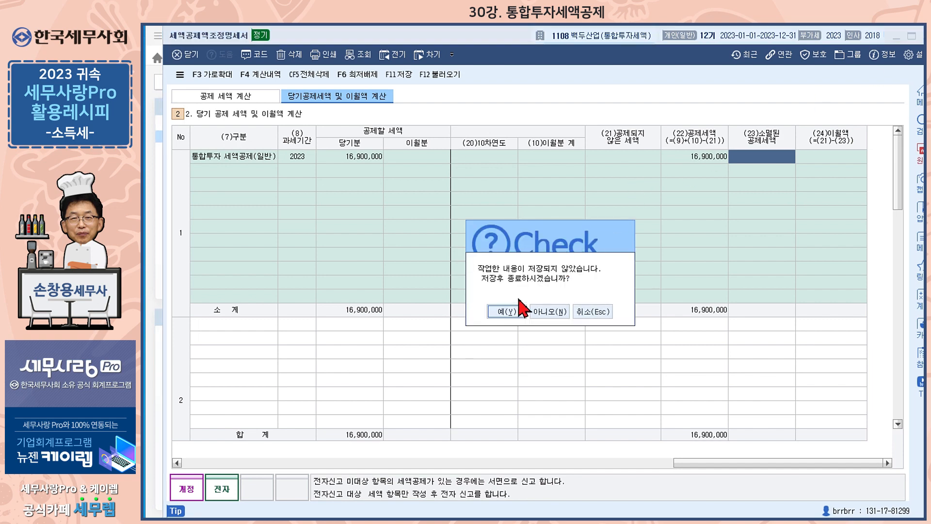
pyautogui.click(512, 312)
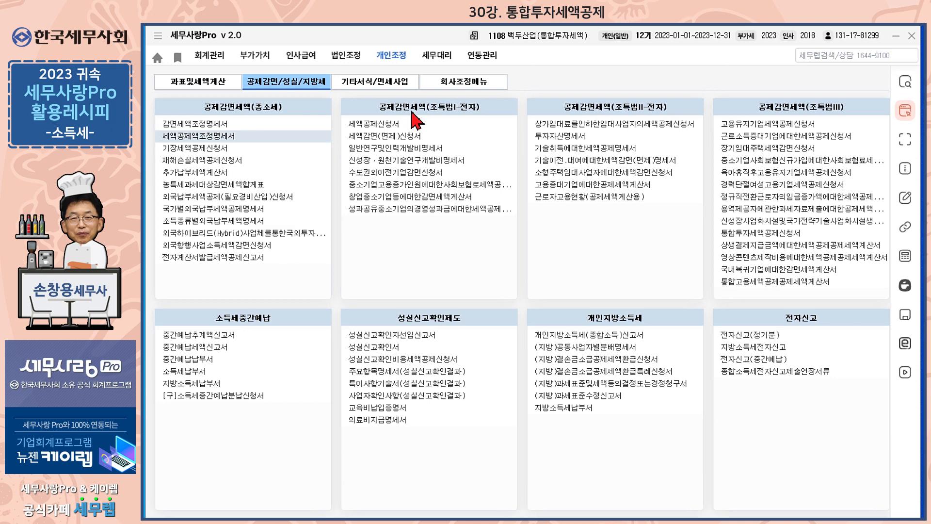
# - Load the updated credit data into the tax credit application form (세액공제신청서), then save and close it
pyautogui.click(383, 124)
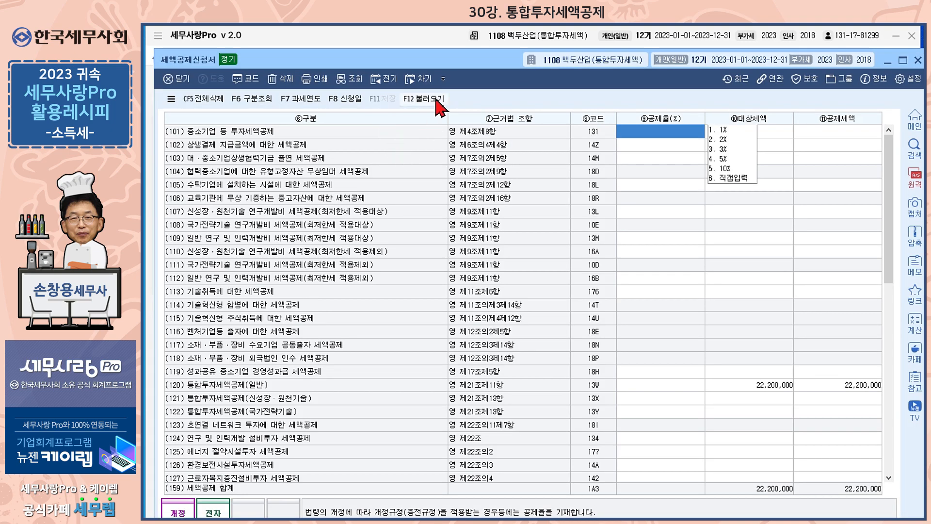
pyautogui.click(439, 103)
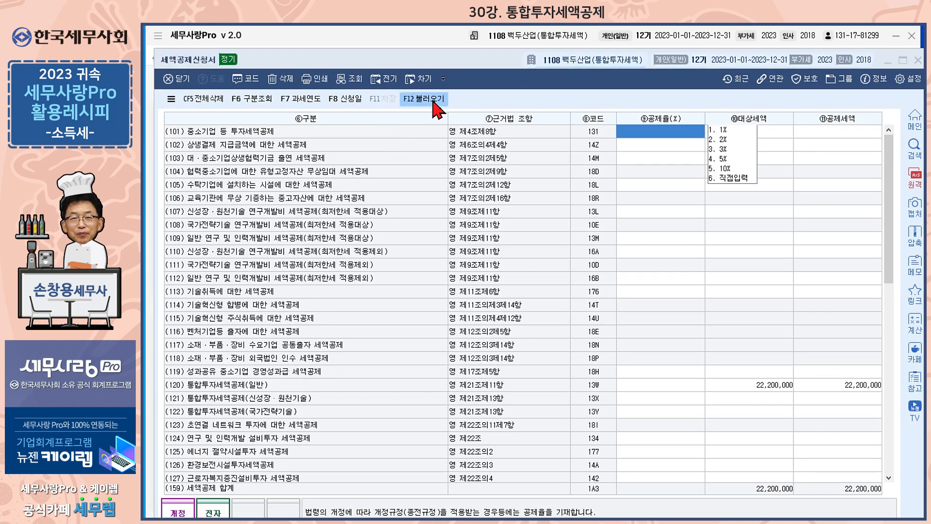
pyautogui.click(534, 324)
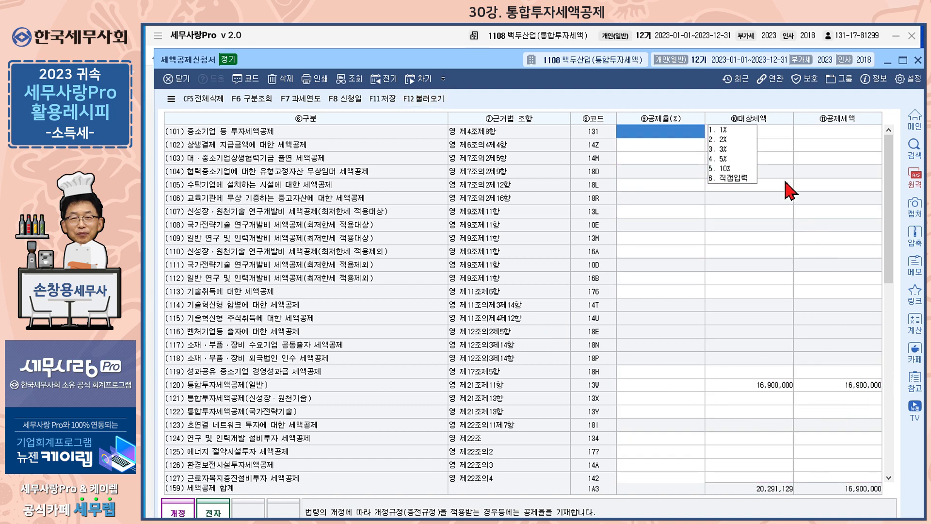
pyautogui.click(918, 61)
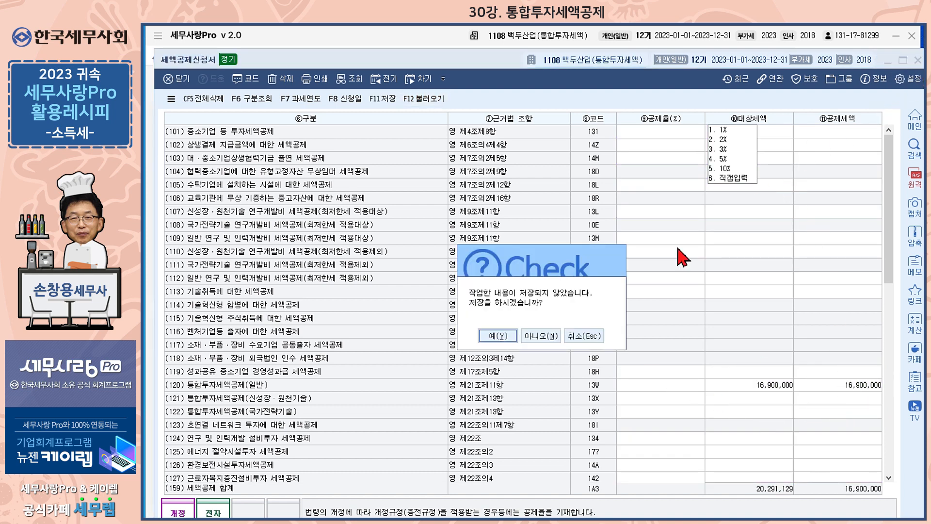
pyautogui.click(494, 335)
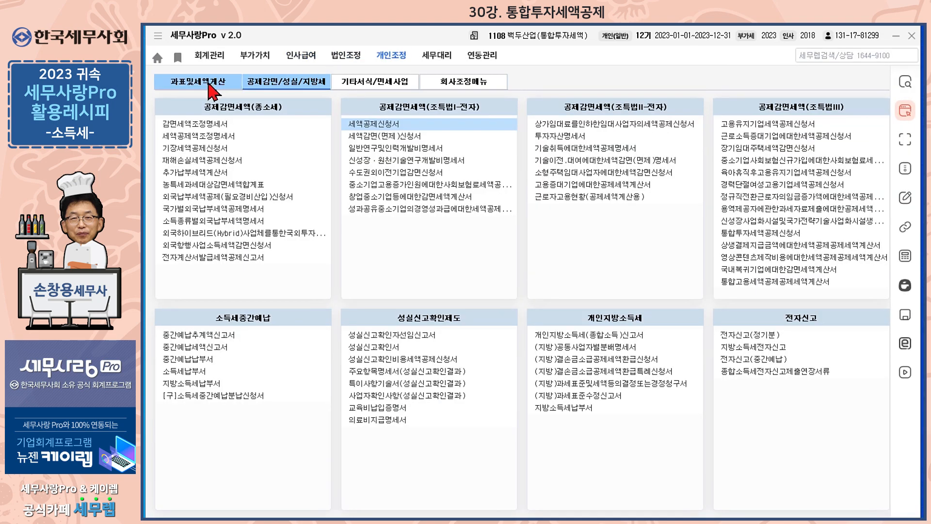
# - Open the global income tax return (종합소득세신고서) and go to its total income calculation (8.종합소득계산)
pyautogui.click(209, 83)
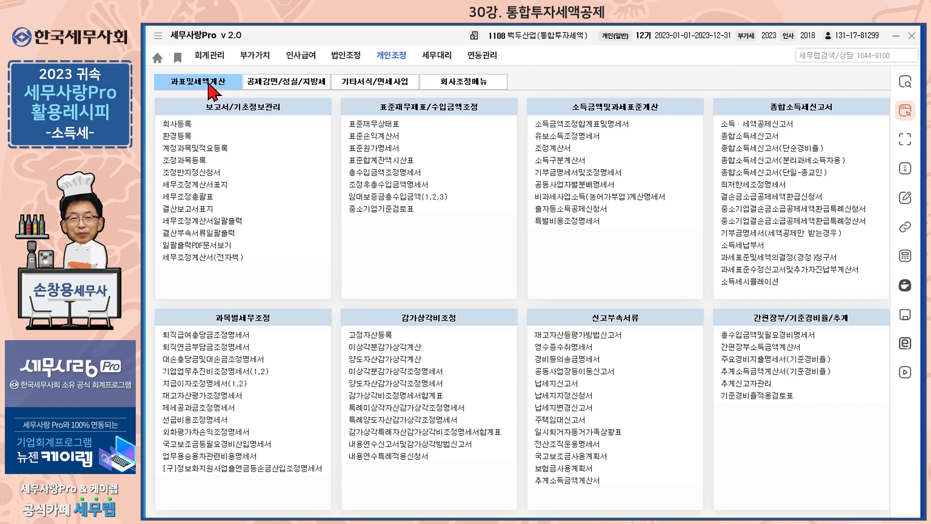
pyautogui.click(734, 137)
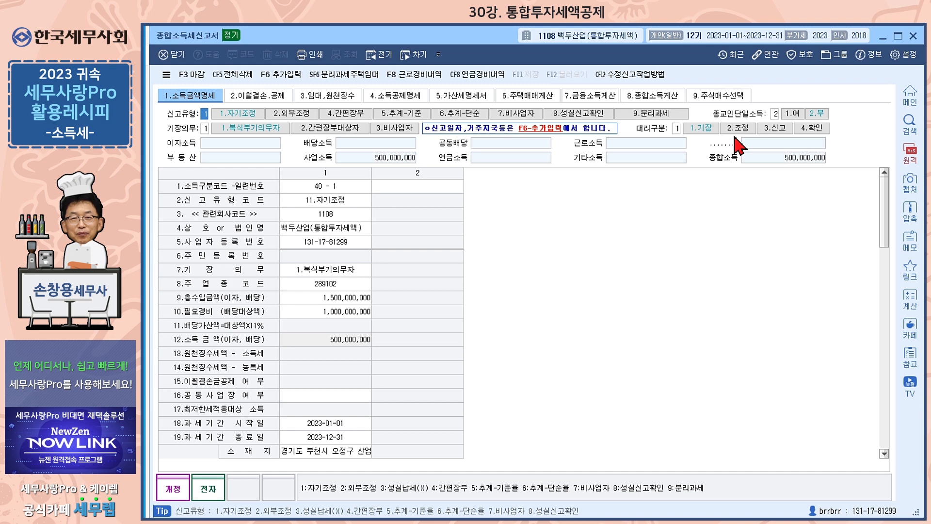
pyautogui.click(656, 99)
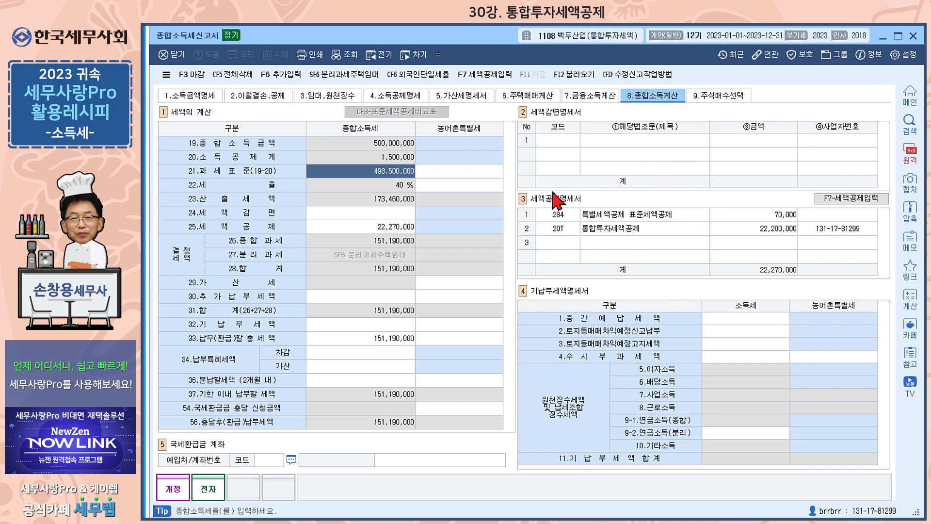
# - Update the 통합투자세액공제 entry (20T) in the tax credit statement by retrieving the company's credit and applying it to the return
pyautogui.click(563, 233)
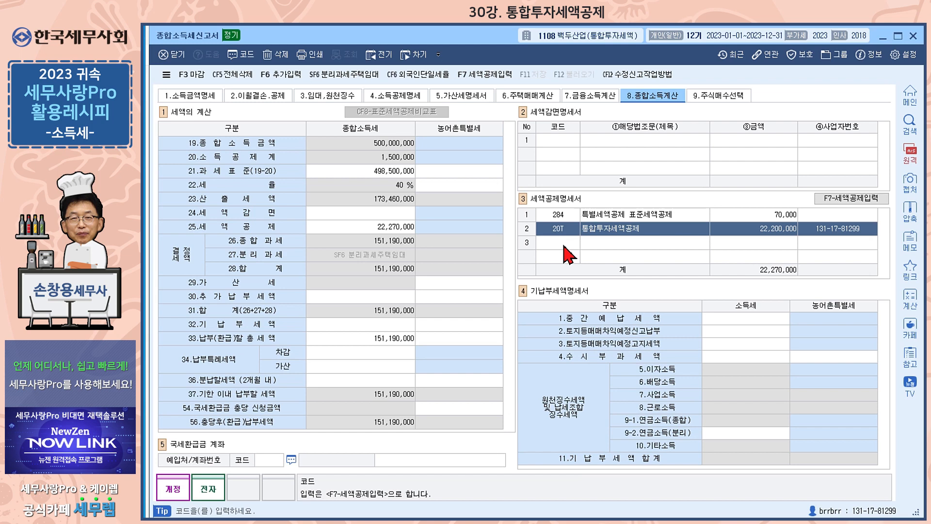
pyautogui.click(484, 78)
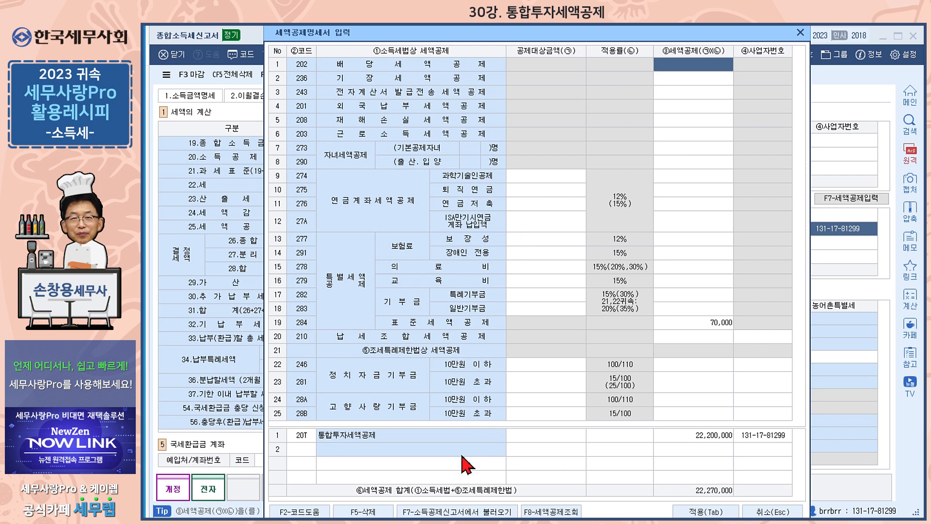
pyautogui.click(554, 513)
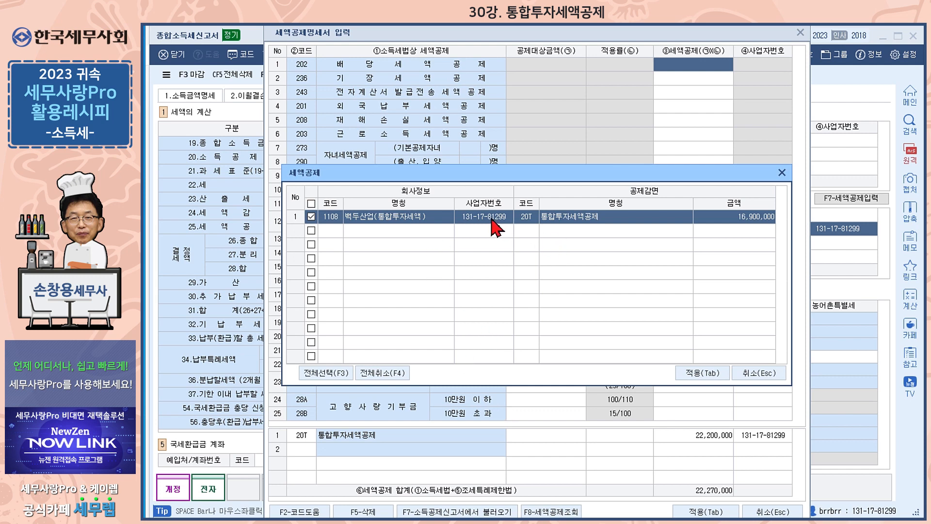
pyautogui.click(703, 372)
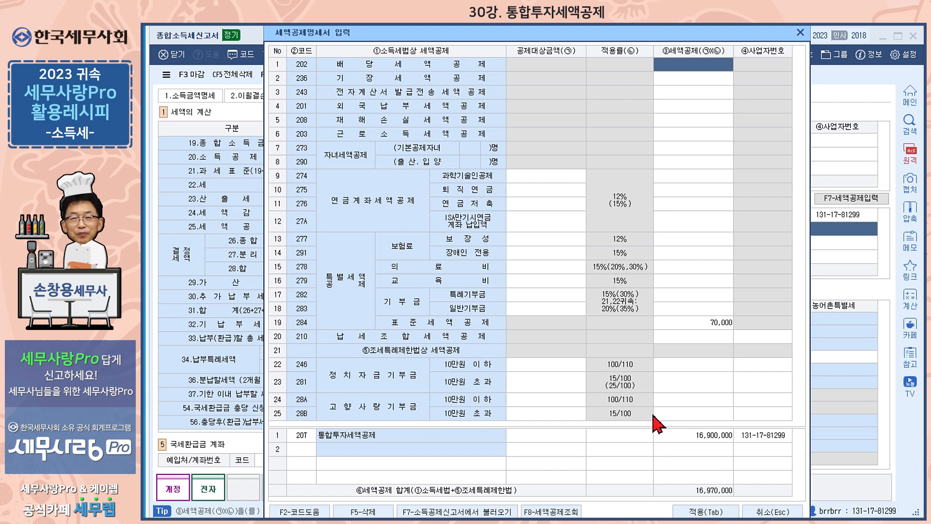
pyautogui.click(700, 513)
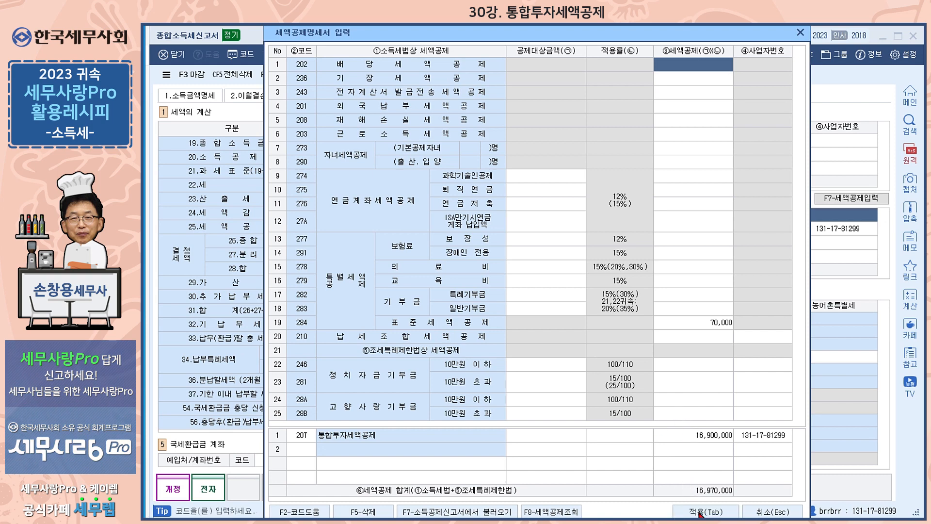
pyautogui.click(773, 231)
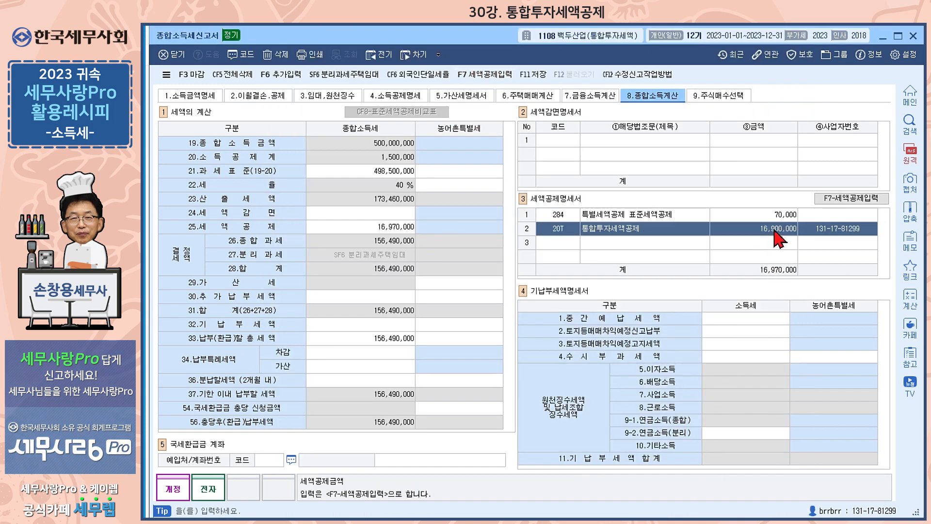